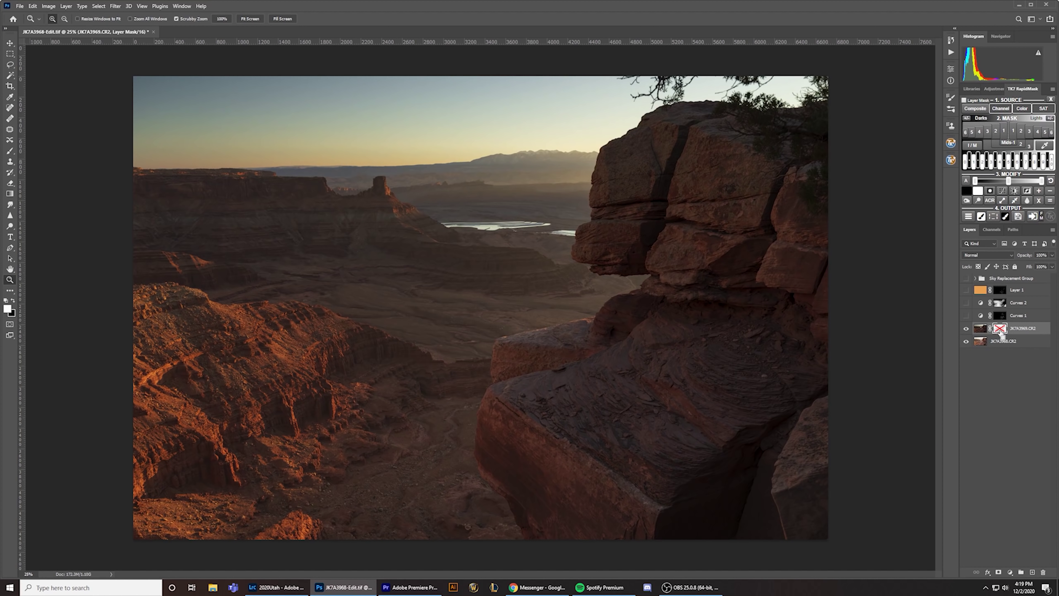
# Re-enable the JK7A3969.CR2 layer mask to restore the blended canyon image.
pyautogui.keyDown('shift'); pyautogui.click(999, 329); pyautogui.keyUp('shift')
pyautogui.keyDown('shift'); pyautogui.click(999, 330); pyautogui.keyUp('shift')
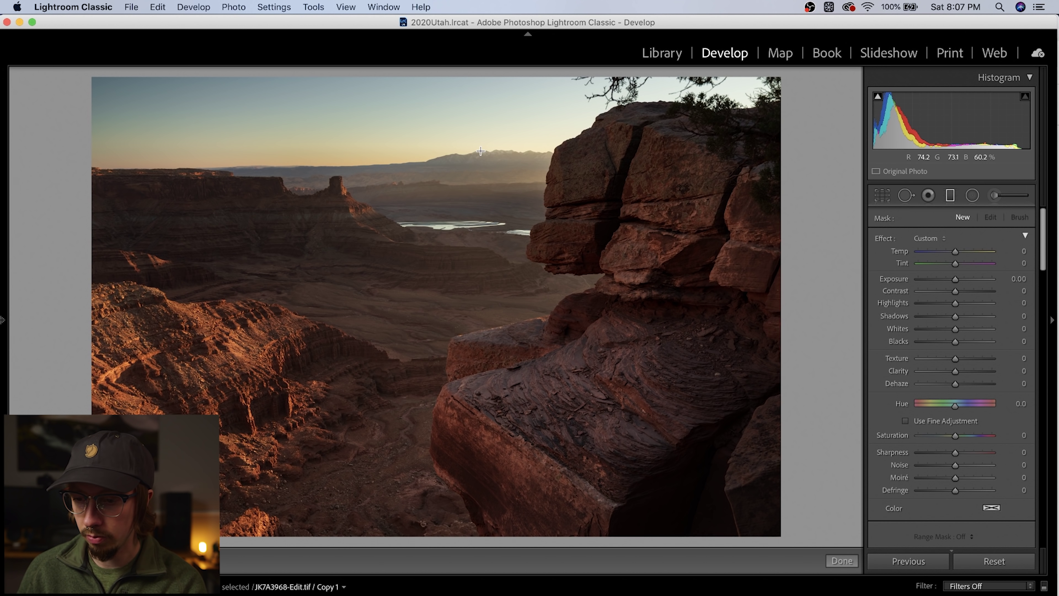
# Drag a graduated filter down across the horizon, set Exposure -0.54 and Highlights -8.
pyautogui.moveTo(480, 153); pyautogui.dragTo(480, 196)
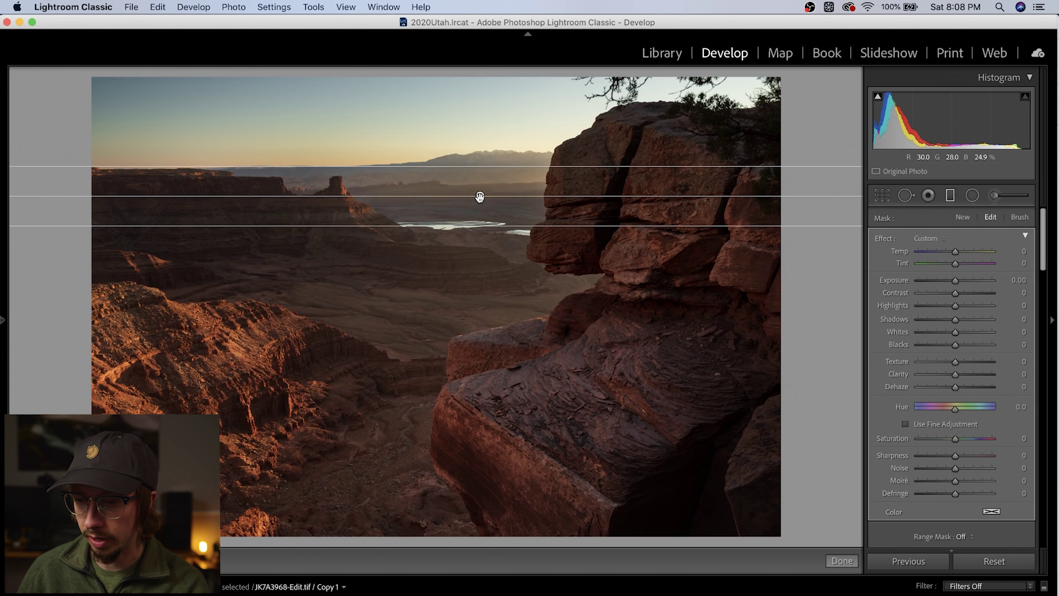
pyautogui.moveTo(480, 197)
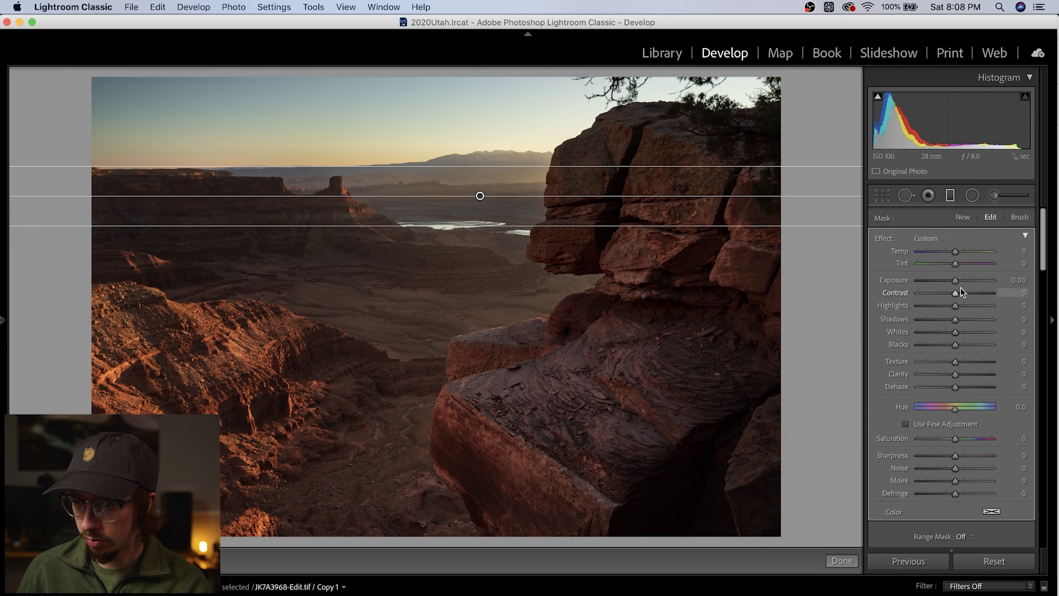
pyautogui.moveTo(956, 281); pyautogui.dragTo(953, 282)
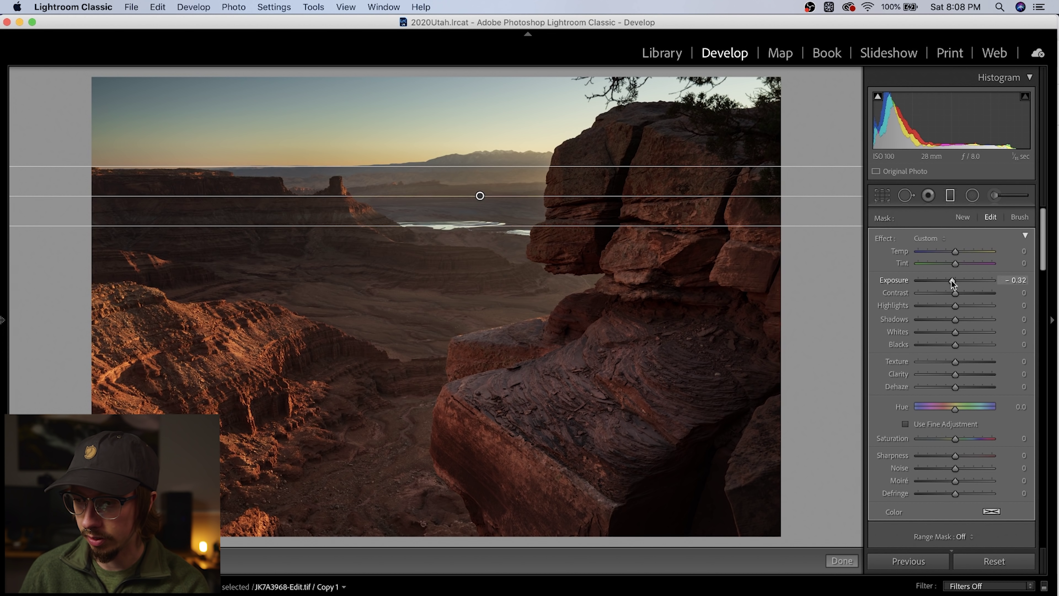
pyautogui.moveTo(953, 284); pyautogui.dragTo(953, 306)
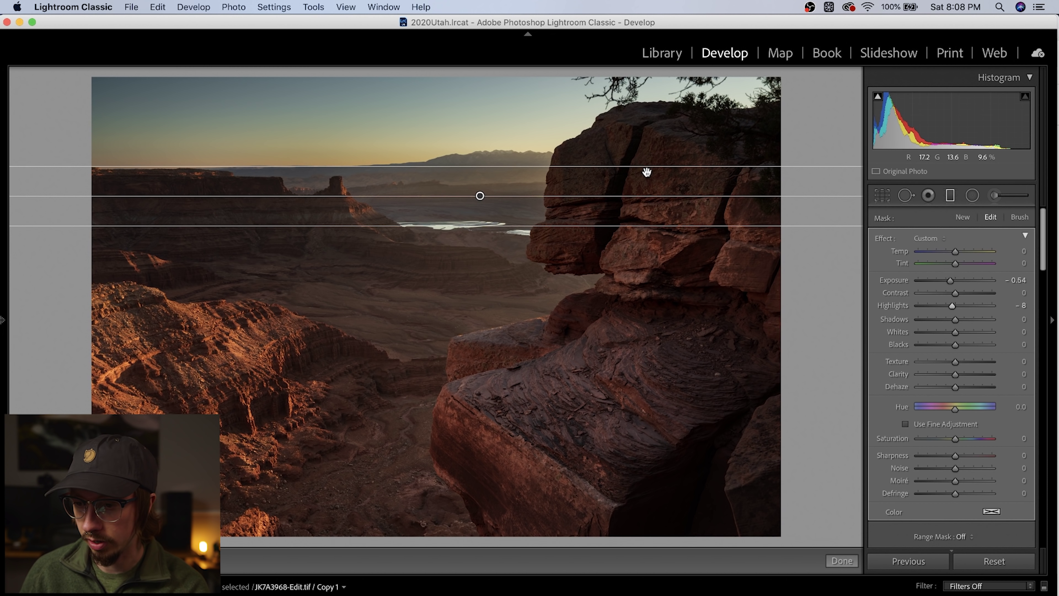
# Set the horizon filter's Range Mask to Luminance, keeping the range at 0/100.
pyautogui.scroll(-4, 910, 390)
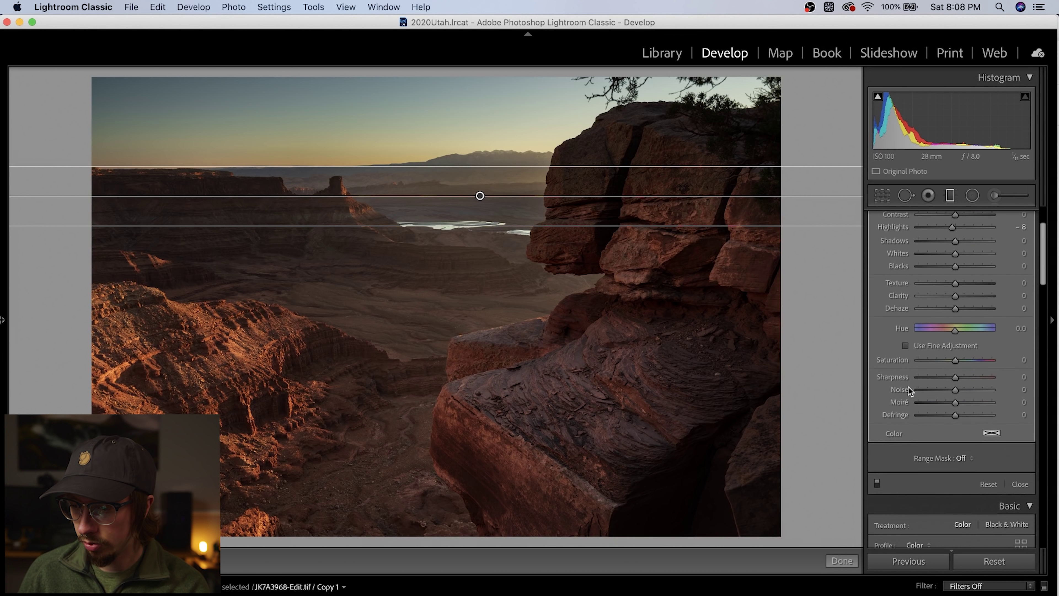
pyautogui.click(965, 458)
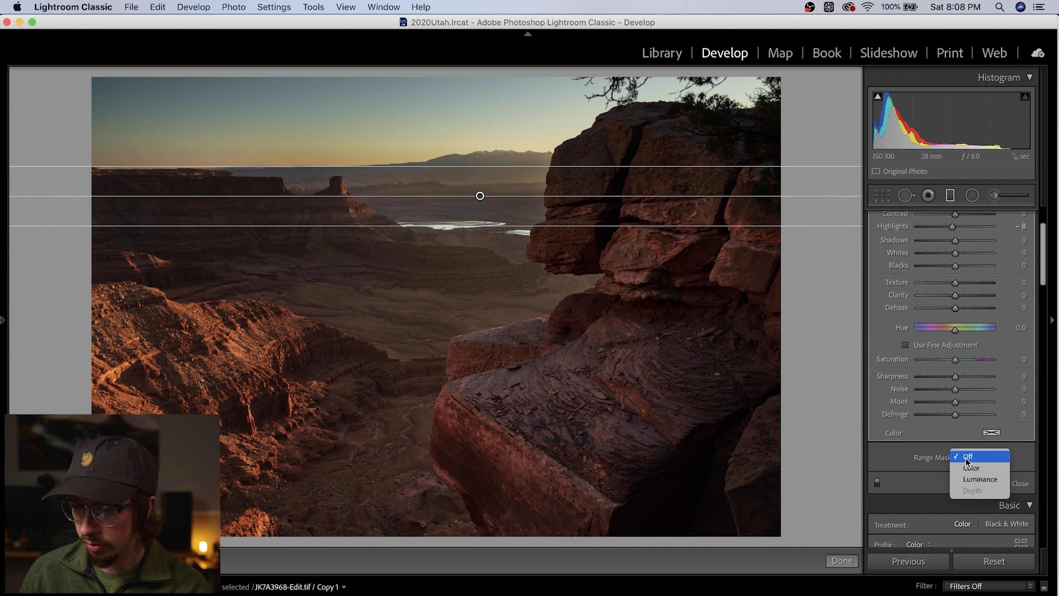
pyautogui.click(974, 480)
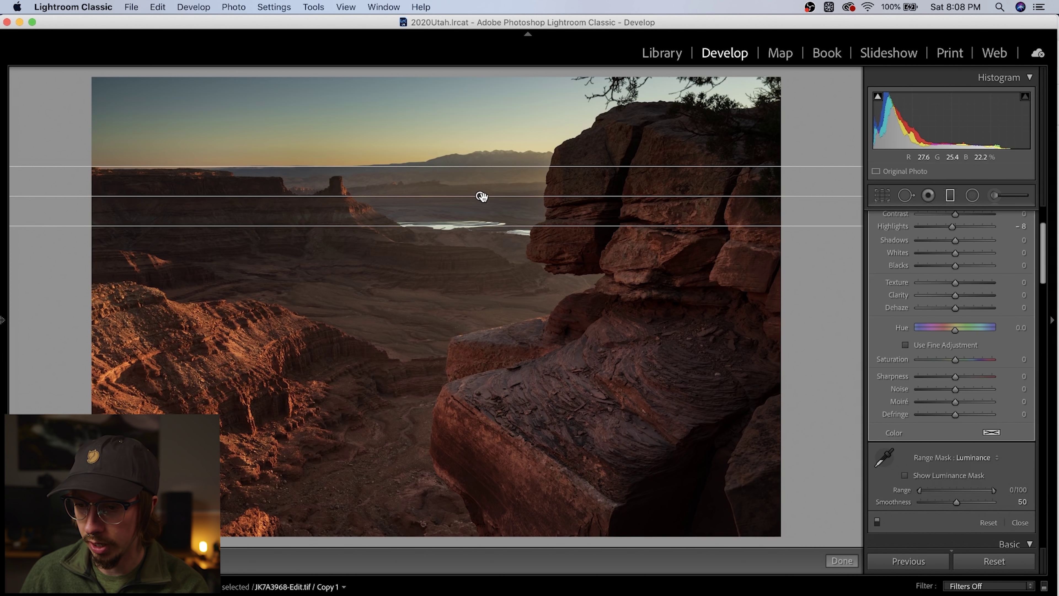
pyautogui.moveTo(480, 196)
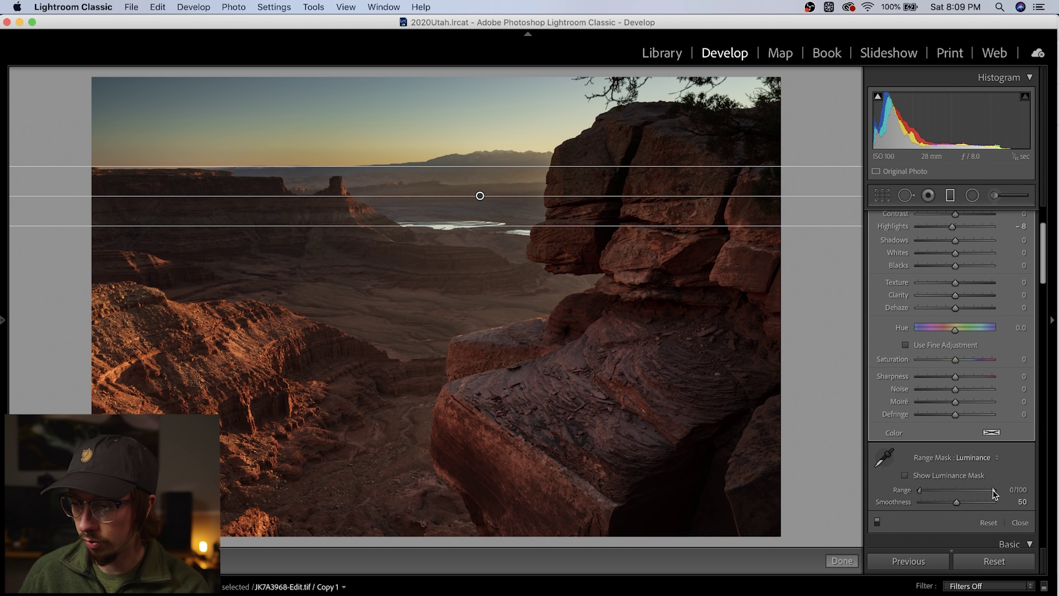
pyautogui.moveTo(993, 490); pyautogui.dragTo(978, 491)
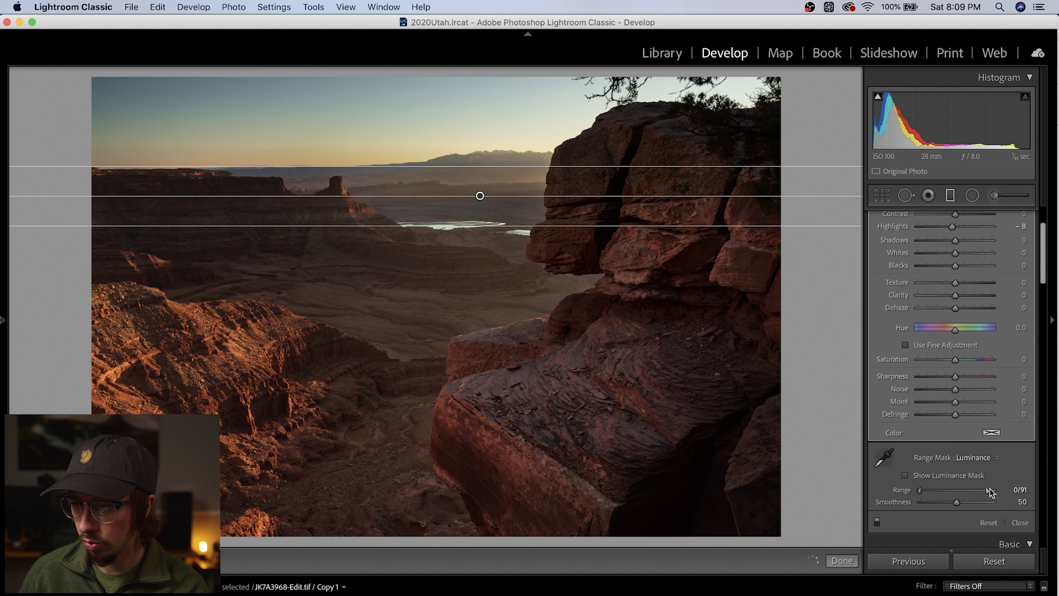
pyautogui.moveTo(991, 492)
pyautogui.mouseDown()
pyautogui.moveTo(1014, 493)
pyautogui.moveTo(983, 492)
pyautogui.moveTo(1004, 493)
pyautogui.mouseUp()
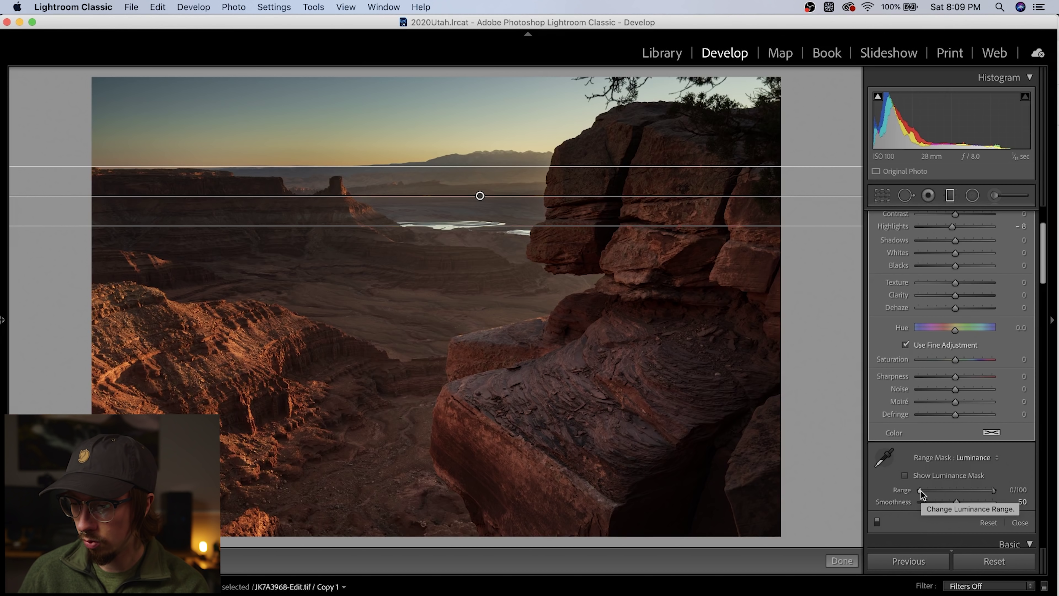
# Alt-drag the luminance range's lower handle to 84 while previewing the mask.
pyautogui.moveTo(920, 493); pyautogui.dragTo(921, 494)
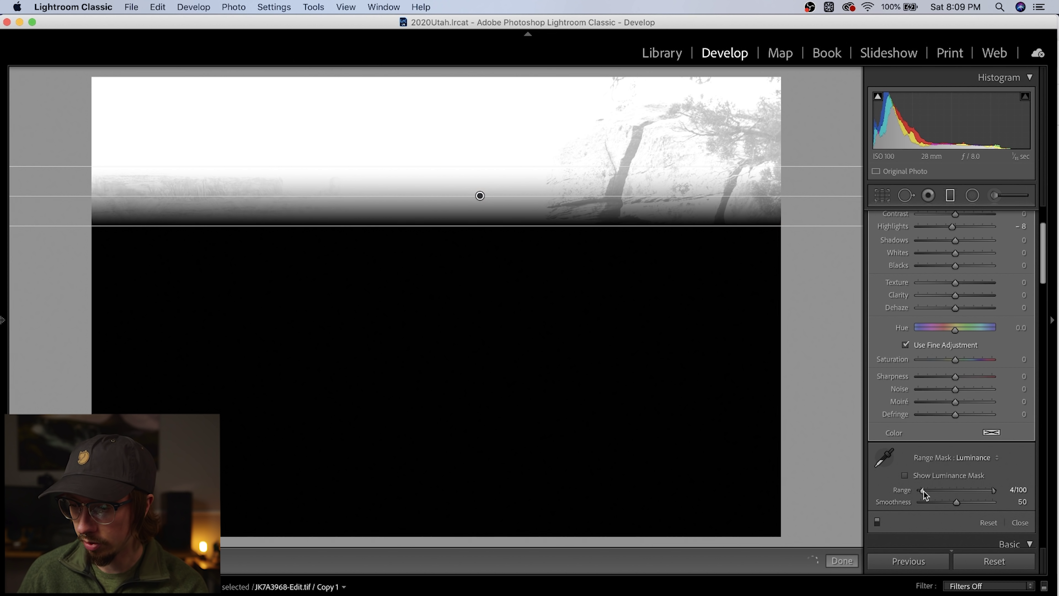
pyautogui.moveTo(926, 492)
pyautogui.mouseDown()
pyautogui.moveTo(954, 489)
pyautogui.moveTo(914, 490)
pyautogui.mouseUp()
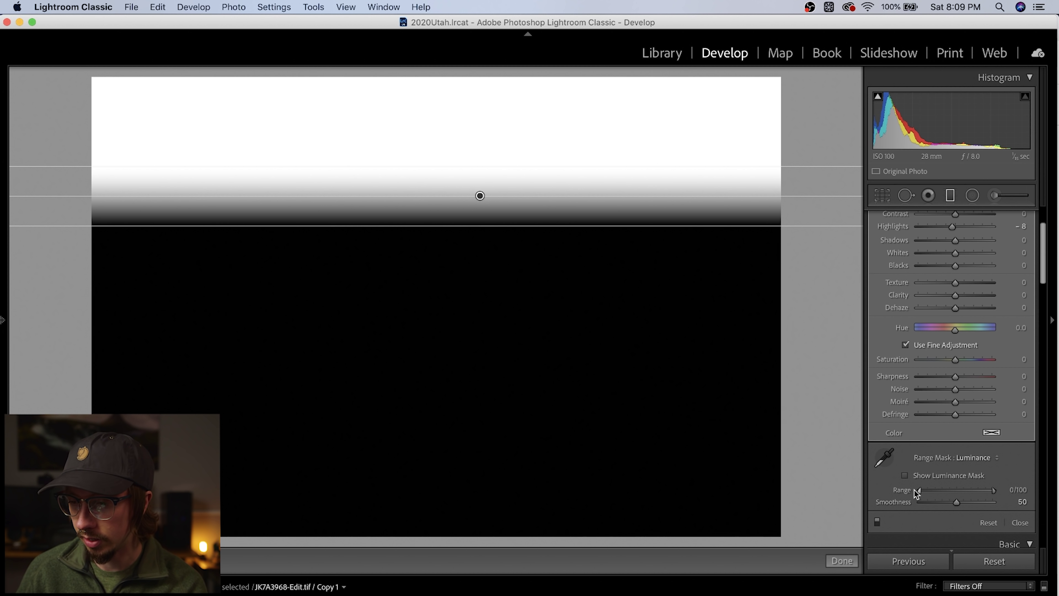
pyautogui.moveTo(916, 492); pyautogui.dragTo(967, 493)
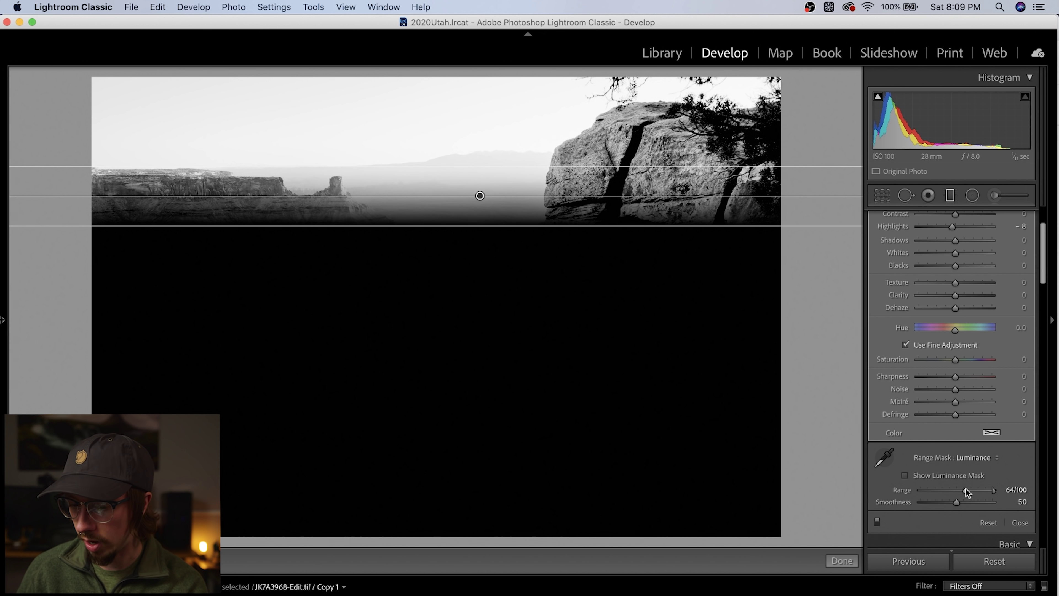
pyautogui.moveTo(966, 489); pyautogui.dragTo(979, 487)
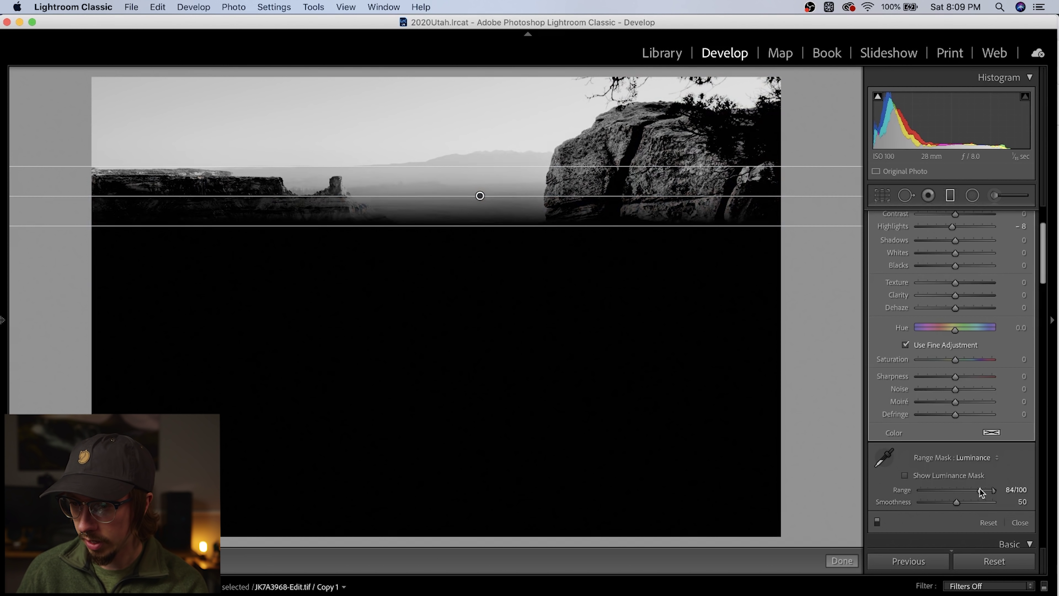
pyautogui.moveTo(979, 487); pyautogui.dragTo(980, 487)
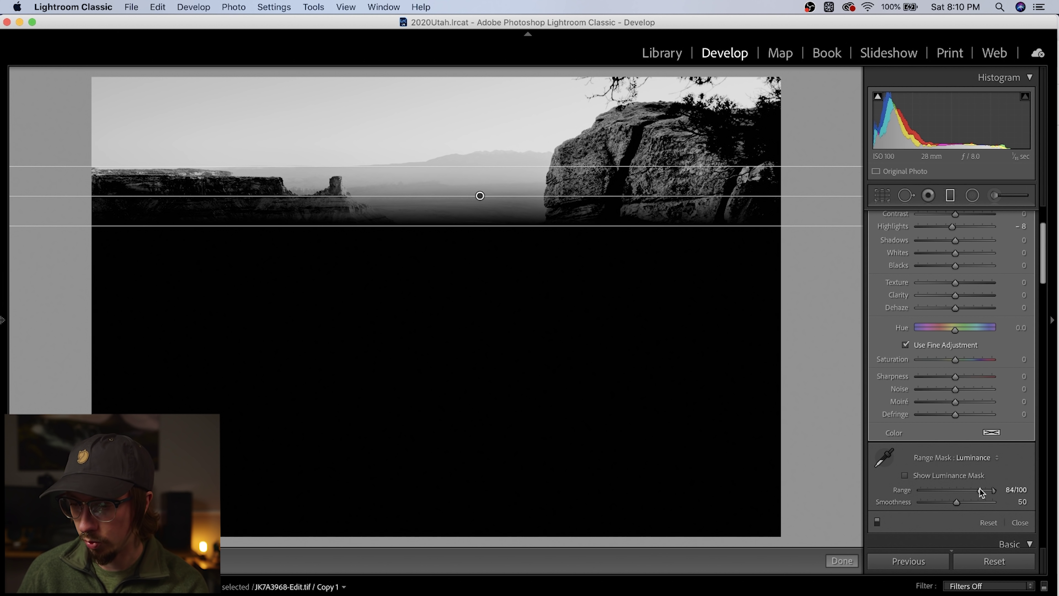
pyautogui.moveTo(979, 488); pyautogui.dragTo(980, 488)
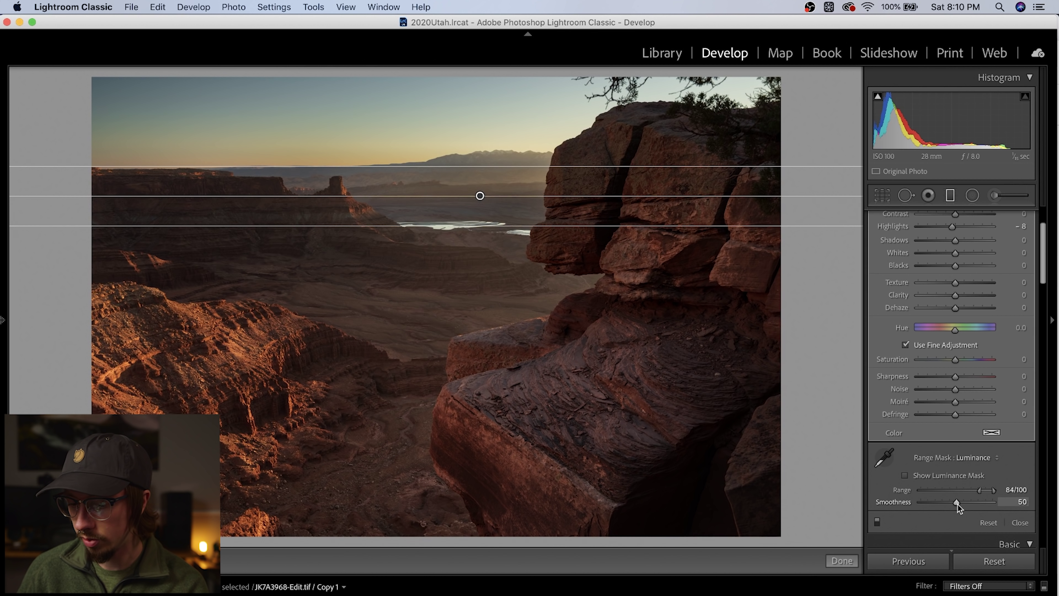
# Drag the luminance mask Smoothness slider from 50 down to 20.
pyautogui.moveTo(957, 503); pyautogui.dragTo(935, 503)
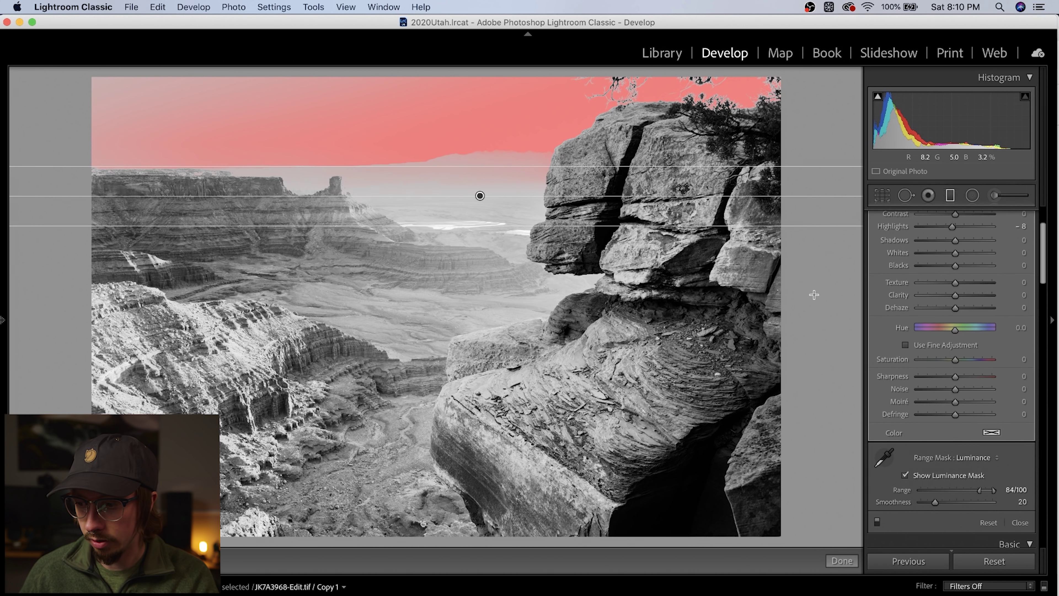
pyautogui.click(933, 480)
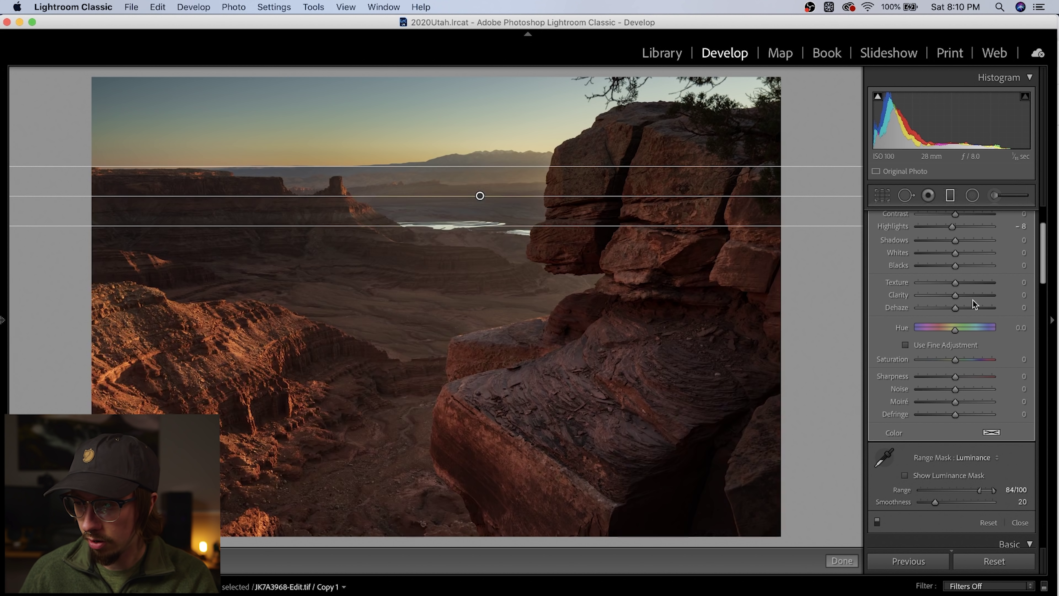
pyautogui.scroll(5, 974, 289)
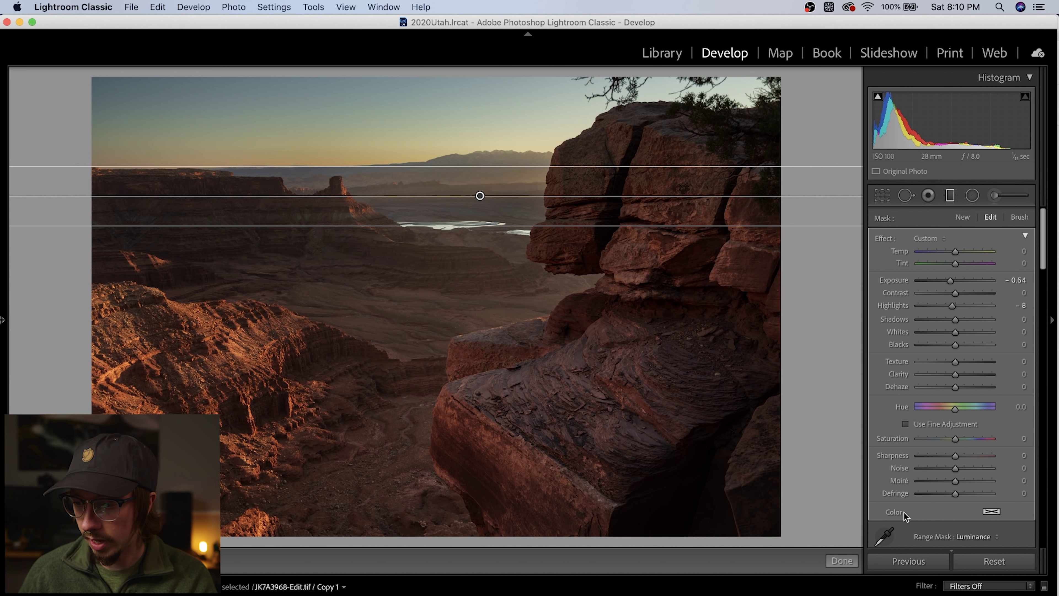
pyautogui.click(905, 523)
pyautogui.scroll(-3, 904, 524)
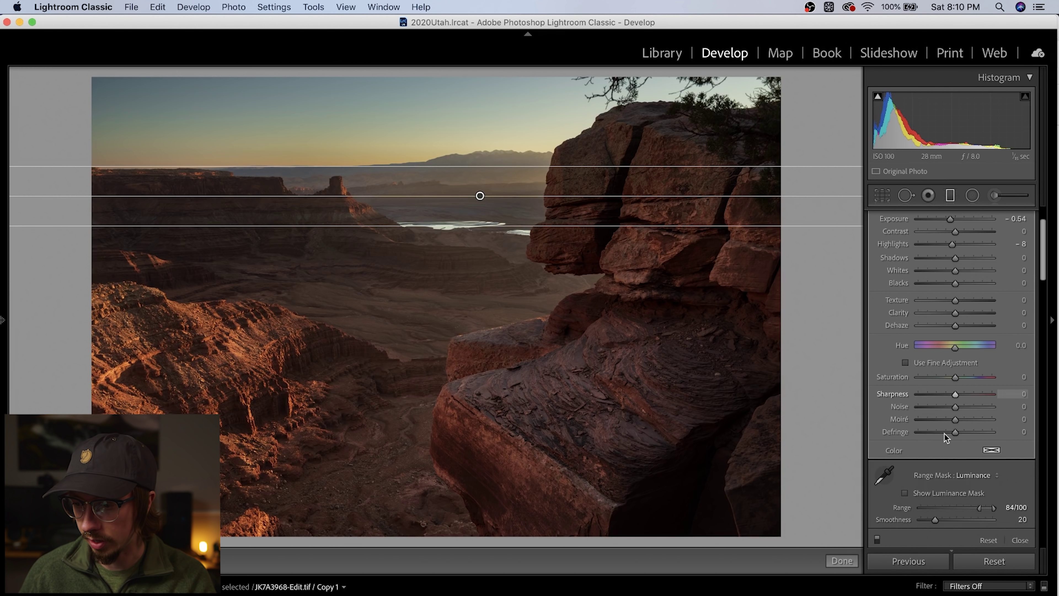
pyautogui.click(877, 538)
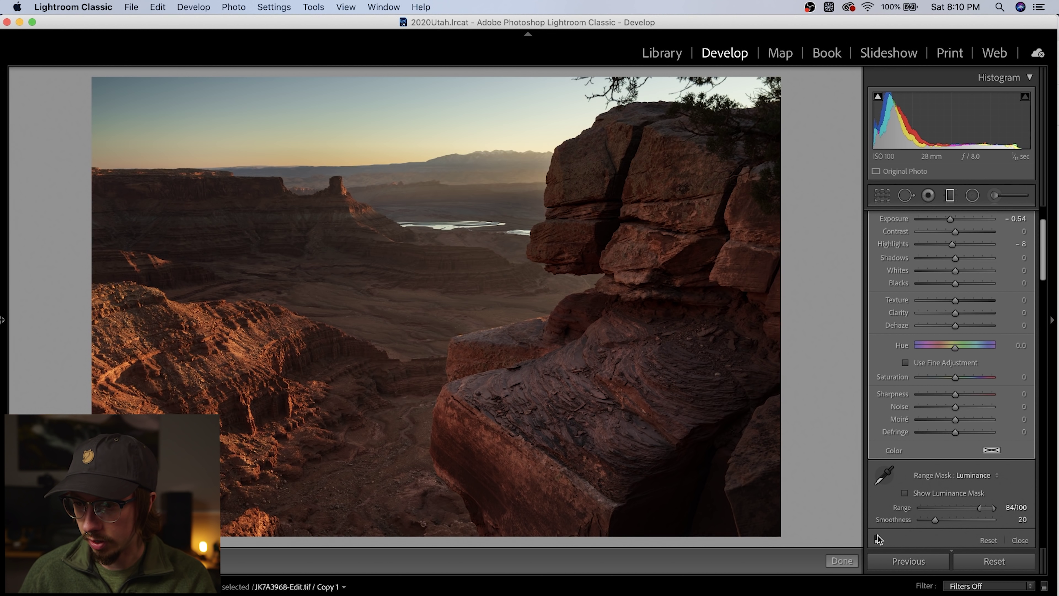
pyautogui.click(877, 538)
pyautogui.click(877, 537)
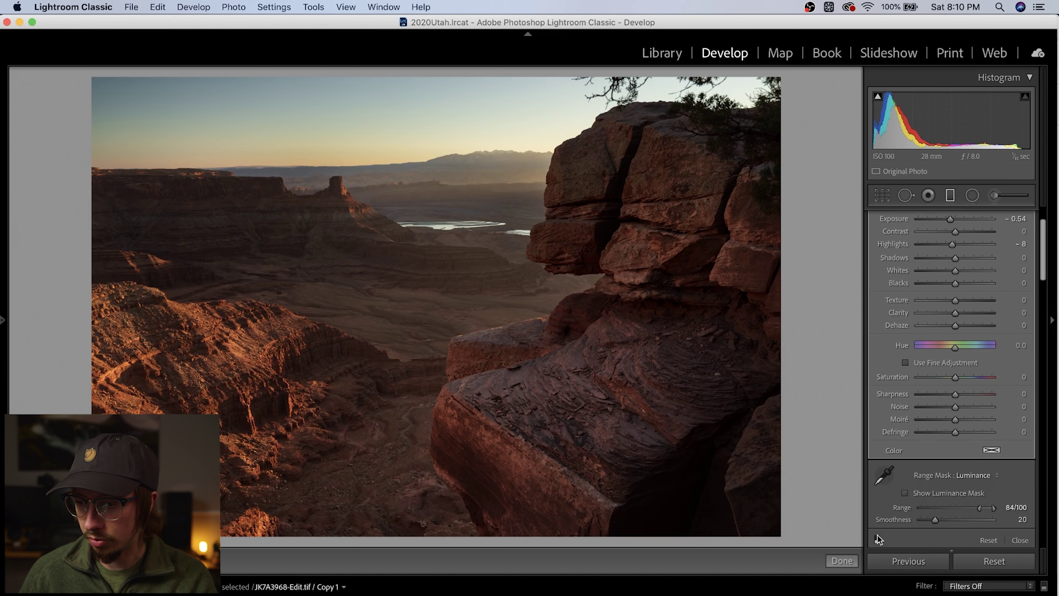
pyautogui.click(877, 537)
pyautogui.click(877, 537)
pyautogui.click(877, 538)
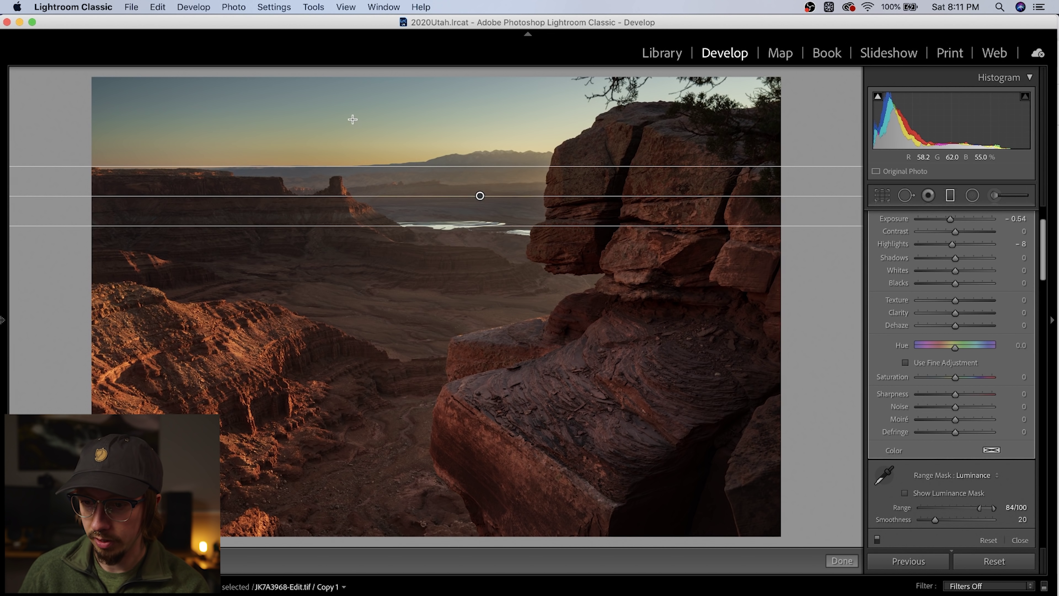
# Drag a second graduated filter across the upper sky, angled down toward the left.
pyautogui.moveTo(351, 119); pyautogui.dragTo(369, 199)
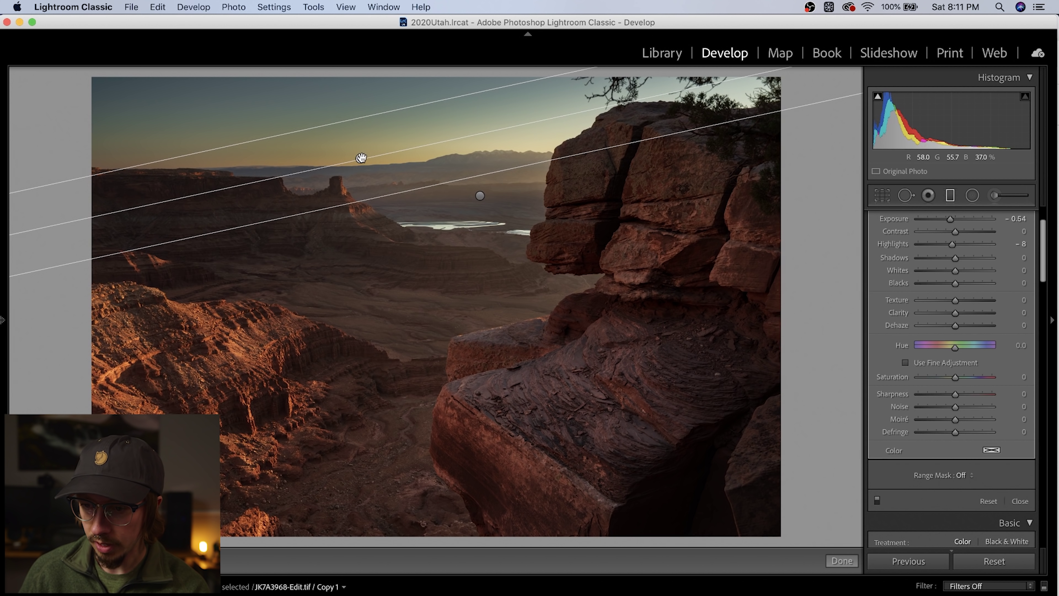
pyautogui.moveTo(361, 158); pyautogui.dragTo(312, 136)
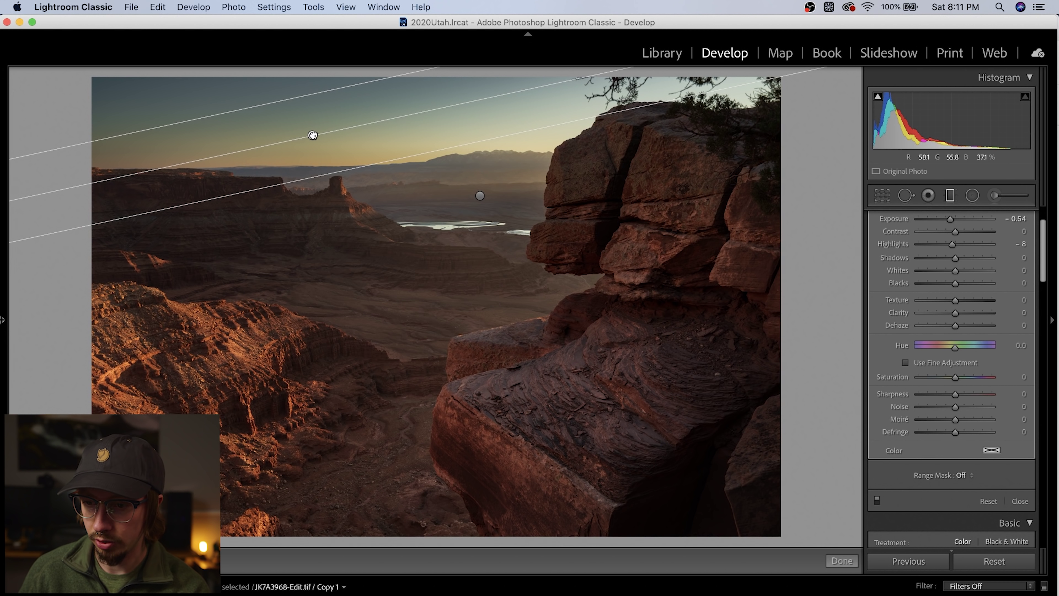
pyautogui.scroll(3, 951, 271)
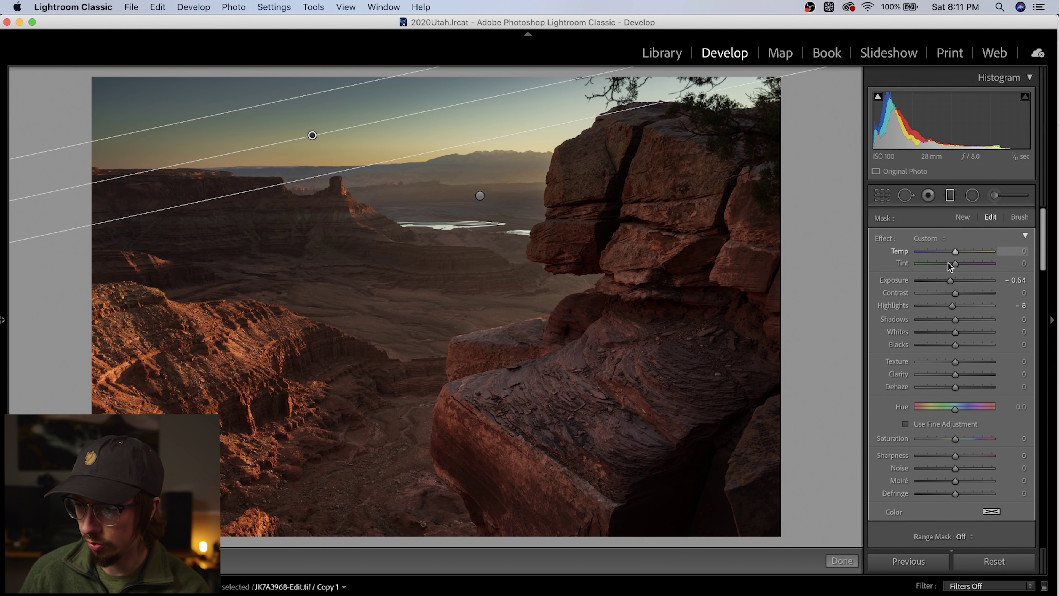
# Reset Exposure and Highlights, then raise the sky filter's Exposure to +0.90.
pyautogui.doubleClick(951, 281)
pyautogui.doubleClick(952, 306)
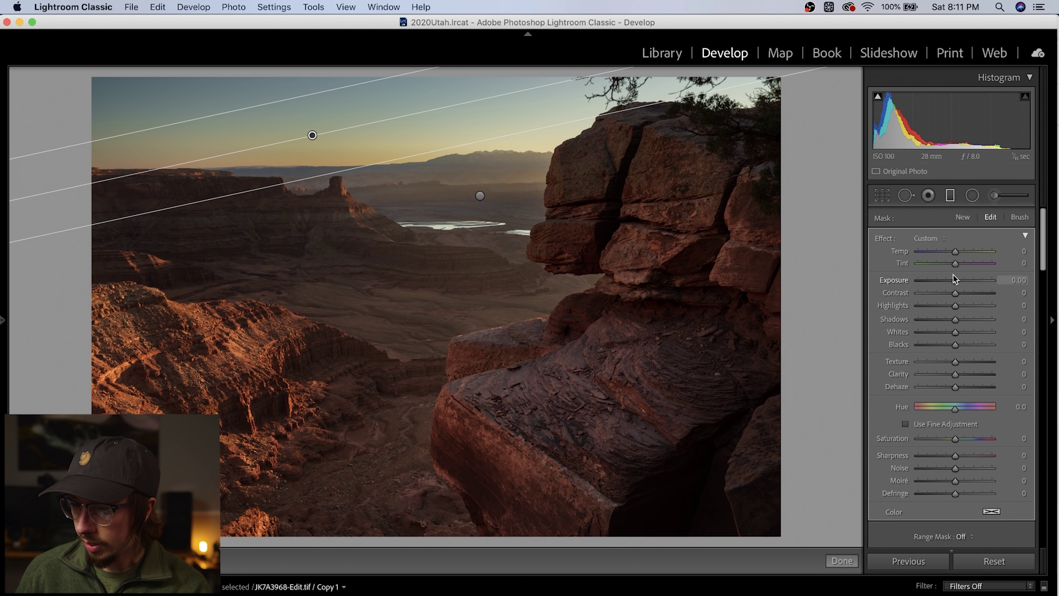
pyautogui.moveTo(955, 279); pyautogui.dragTo(964, 279)
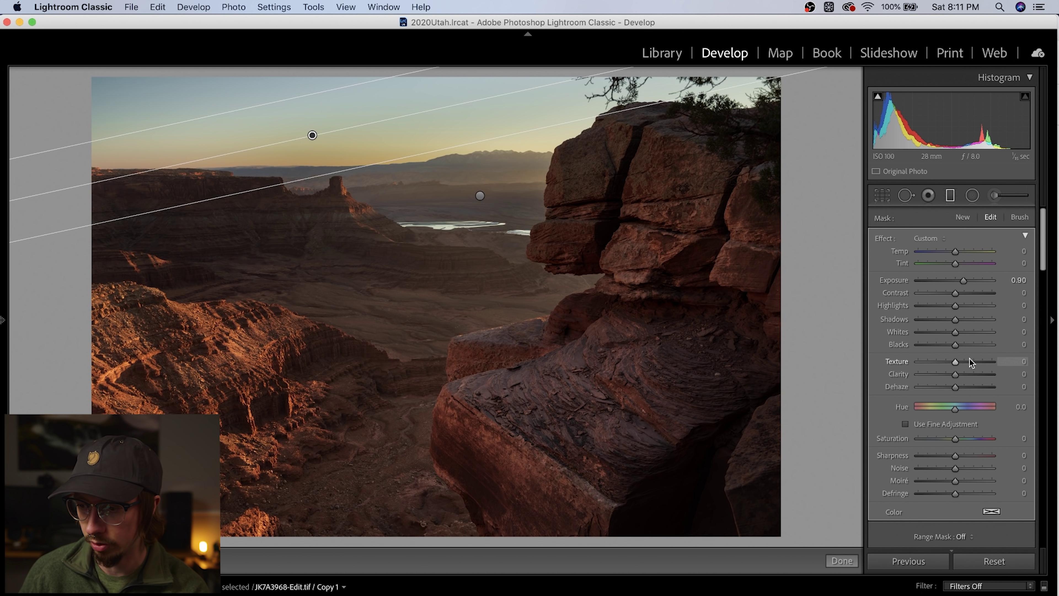
pyautogui.scroll(-2, 930, 392)
pyautogui.scroll(-2, 931, 393)
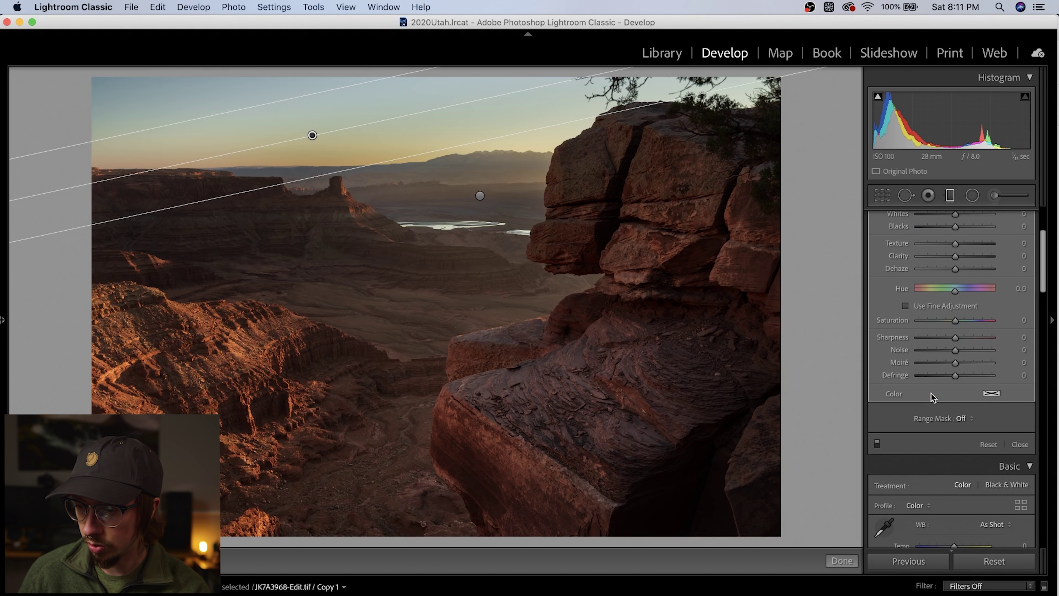
# Set the sky filter's Range Mask to Luminance and sample the sky, giving range 64/100.
pyautogui.click(962, 418)
pyautogui.click(968, 441)
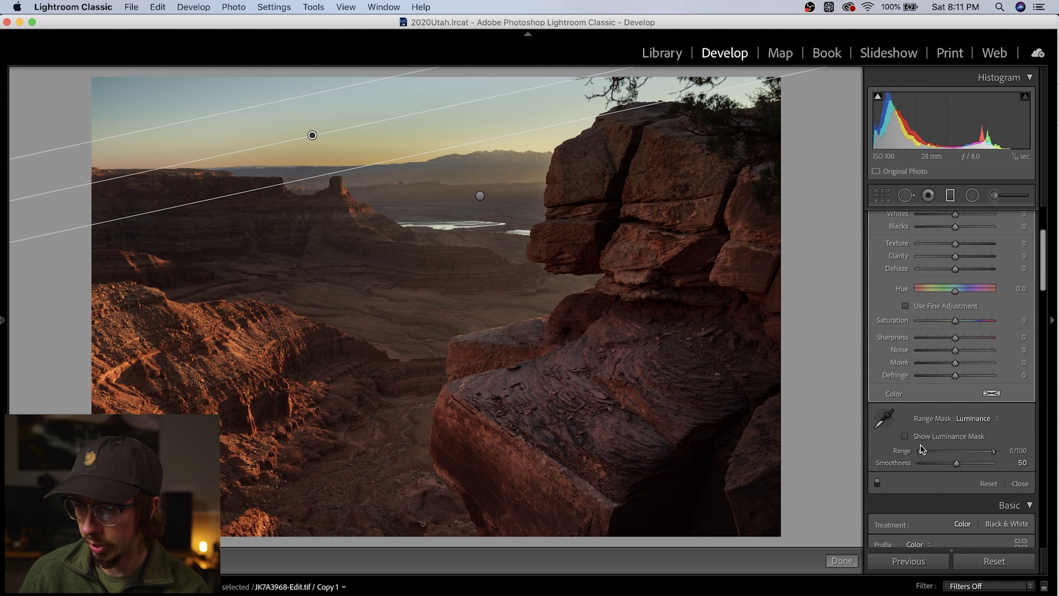
pyautogui.click(887, 422)
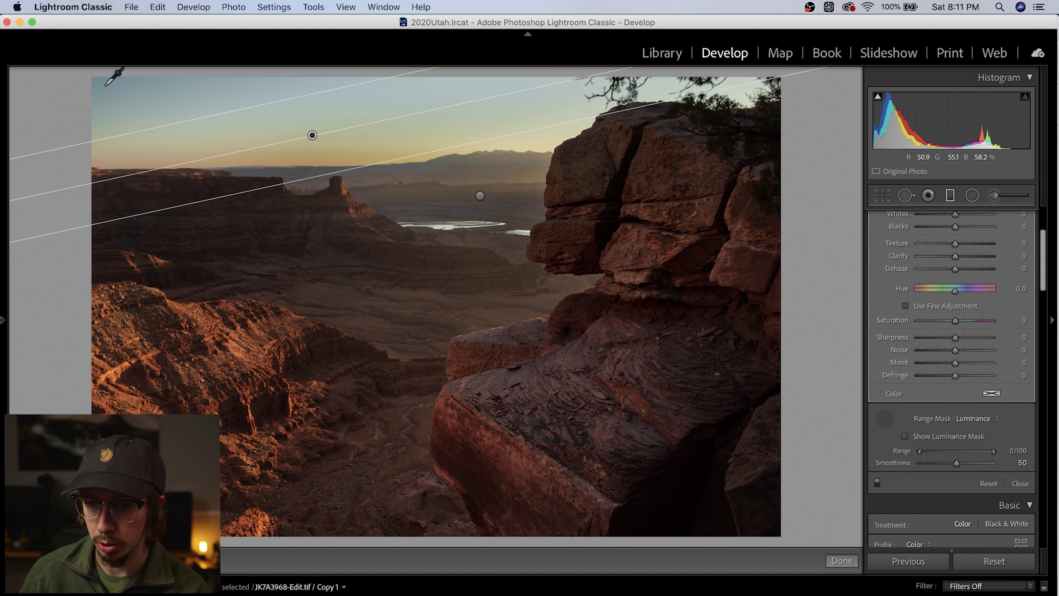
pyautogui.click(98, 81)
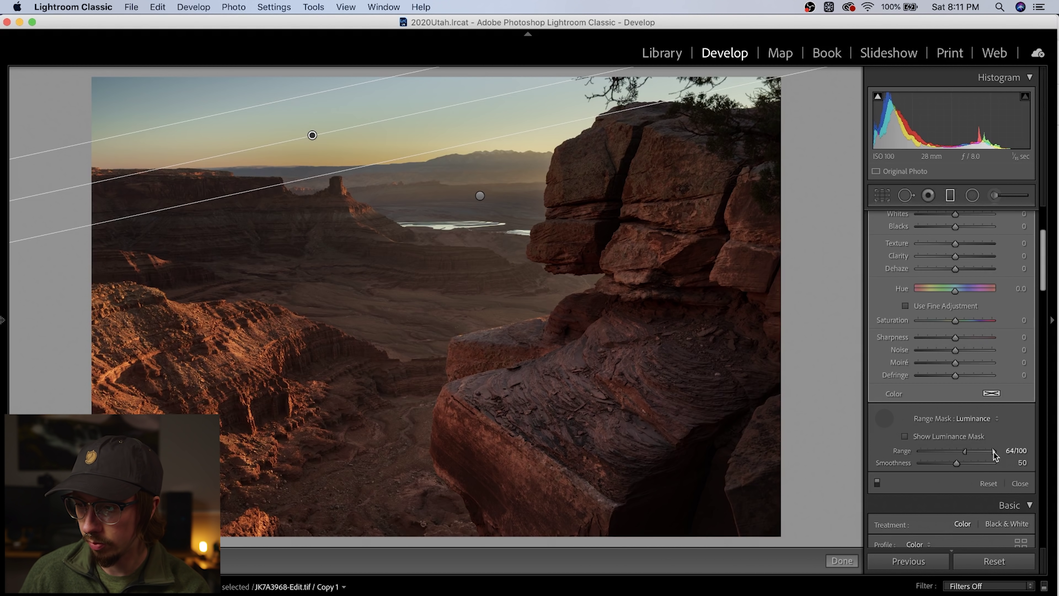
# Alt-drag the luminance range's upper handle to 79 and set Smoothness to 38.
pyautogui.moveTo(993, 451); pyautogui.dragTo(980, 455)
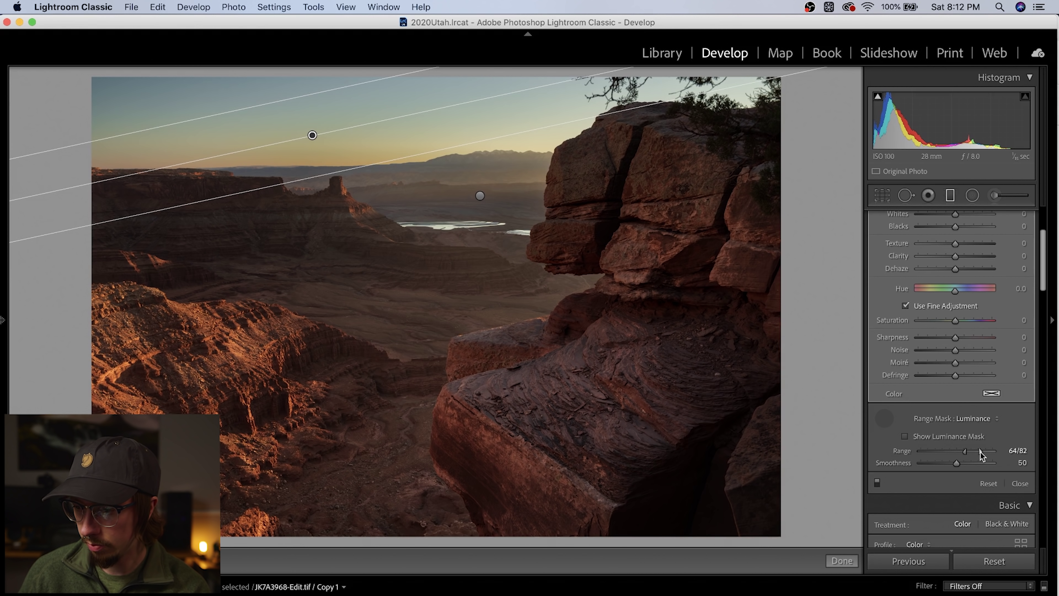
pyautogui.moveTo(979, 451); pyautogui.dragTo(975, 453)
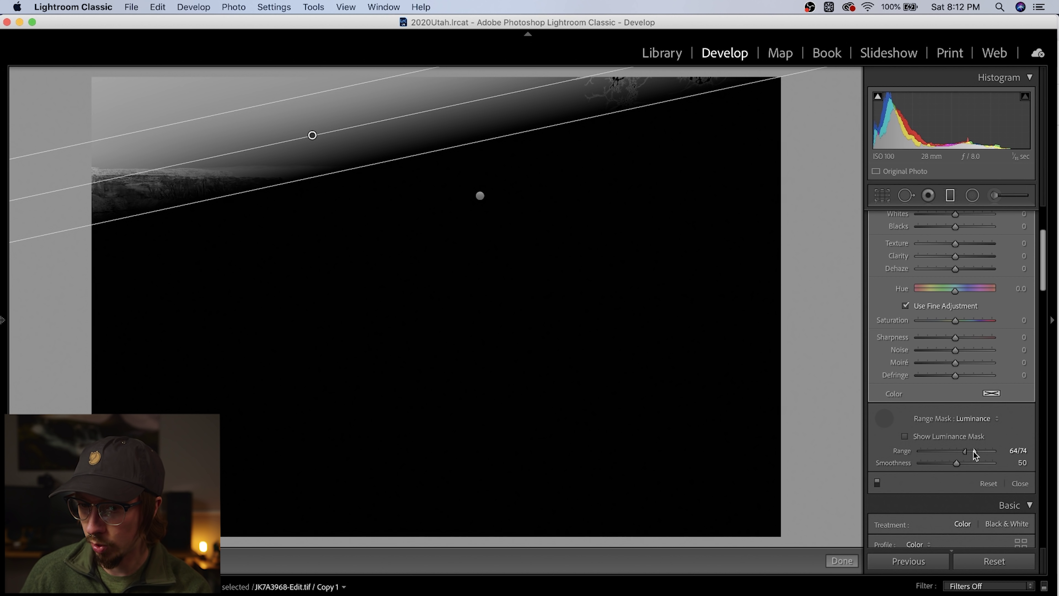
pyautogui.moveTo(973, 451); pyautogui.dragTo(948, 464)
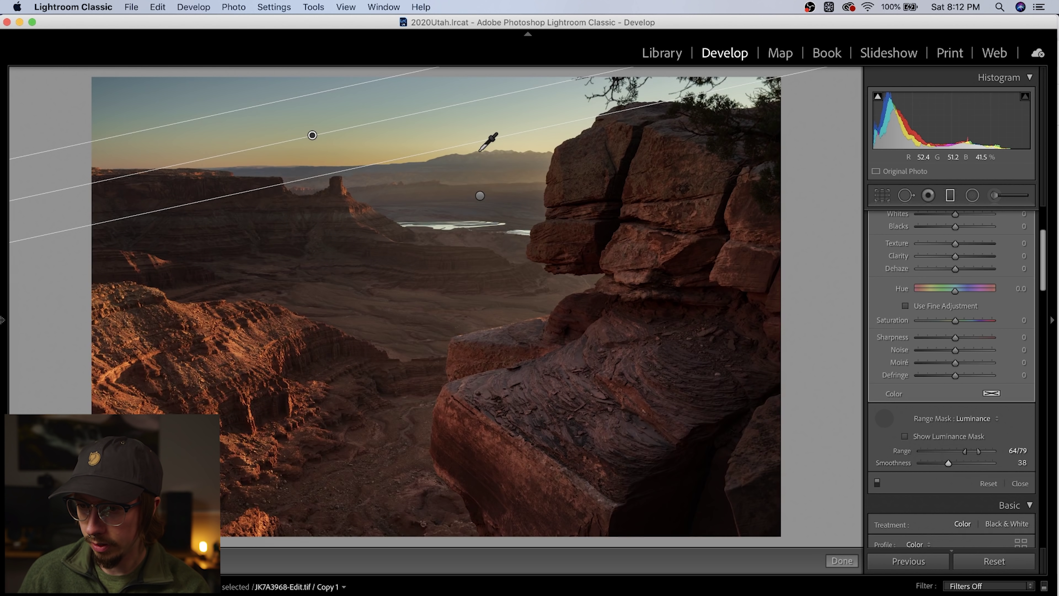
# Rotate the sky graduated filter to a shallower angle and shift it lower, restoring it after a trial delete.
pyautogui.click(883, 417)
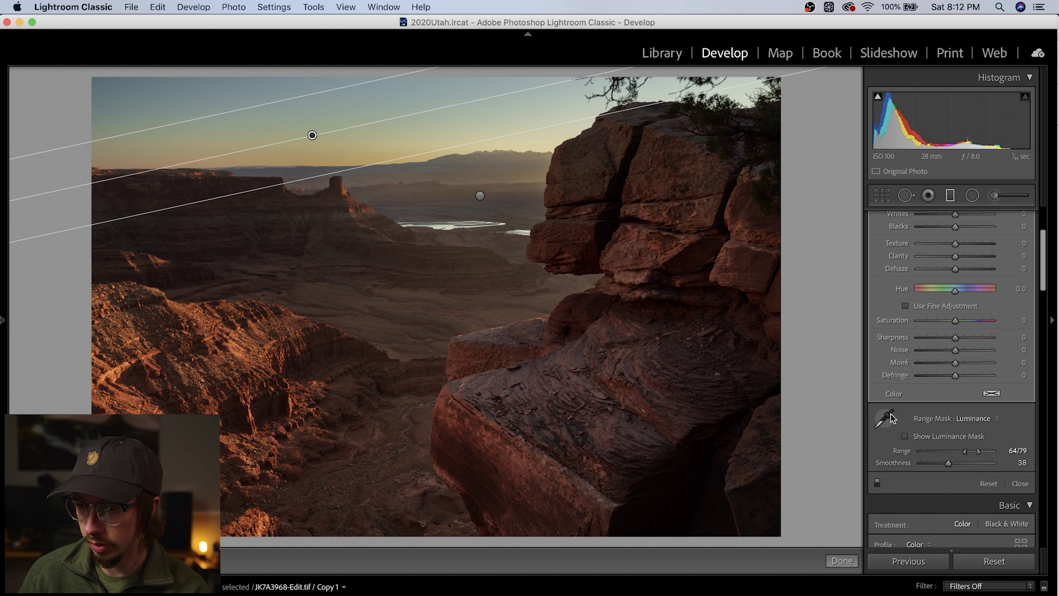
pyautogui.moveTo(496, 96); pyautogui.dragTo(490, 97)
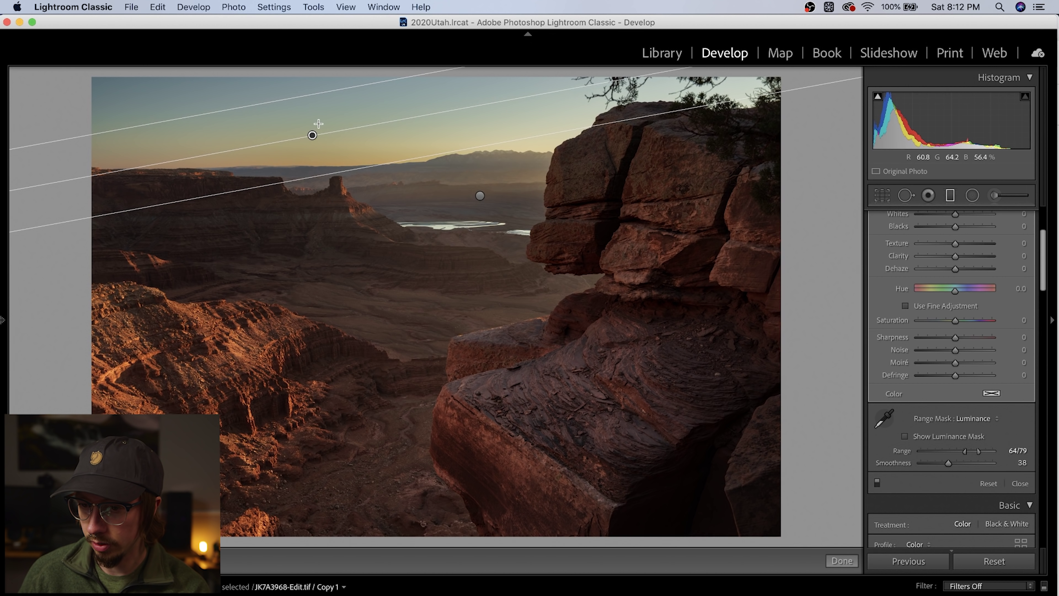
pyautogui.moveTo(312, 135)
pyautogui.mouseDown()
pyautogui.moveTo(314, 166)
pyautogui.moveTo(302, 132)
pyautogui.moveTo(301, 145)
pyautogui.mouseUp()
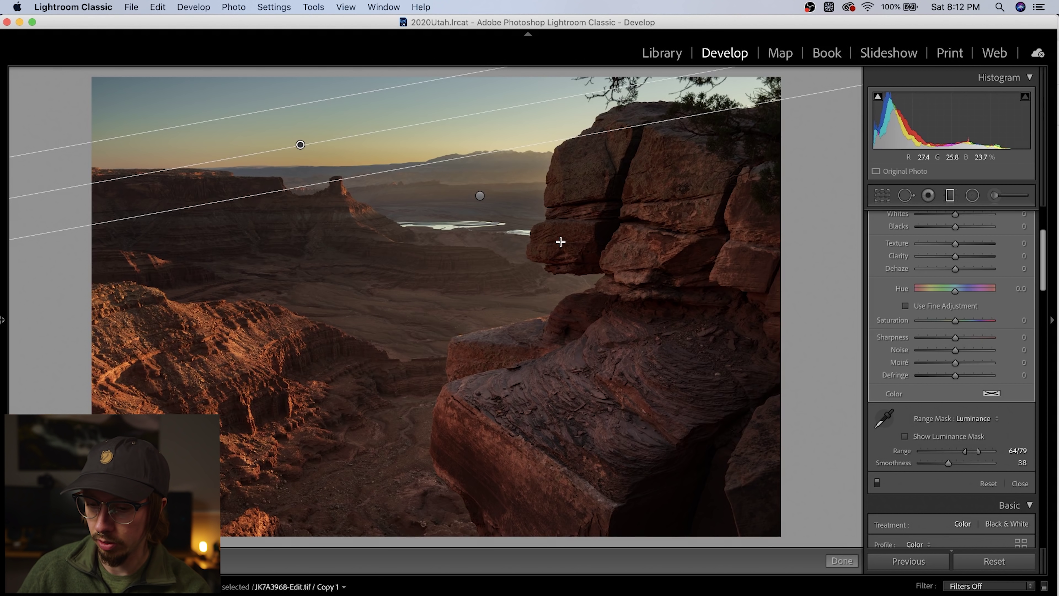
pyautogui.press('Delete')
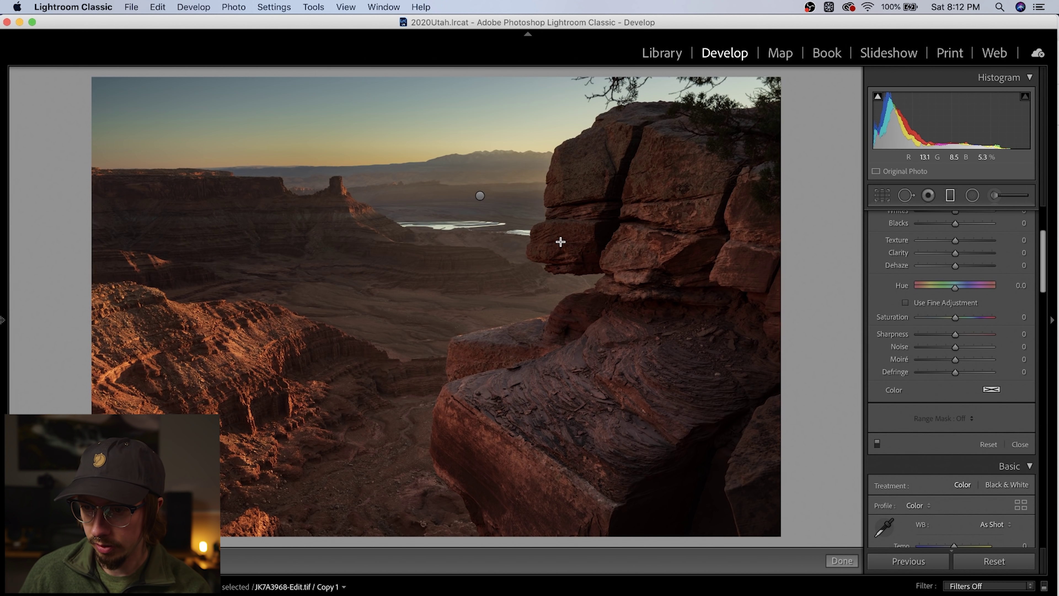
pyautogui.press('super+z')
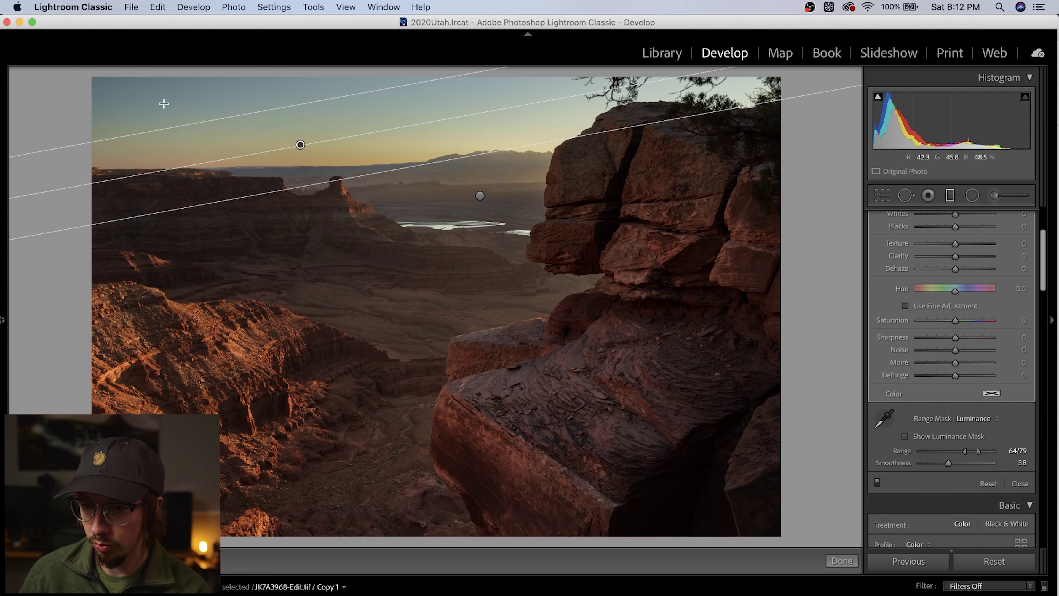
# Close the graduated filter, zoom out to a small view, and draw a radial filter over the upper-left sky.
pyautogui.click(955, 196)
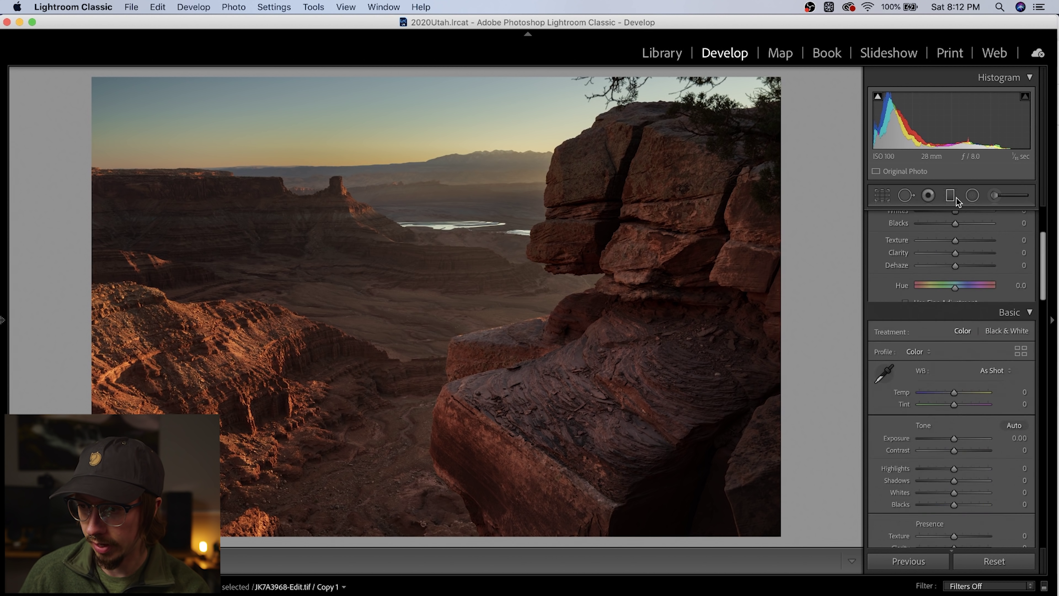
pyautogui.click(443, 301)
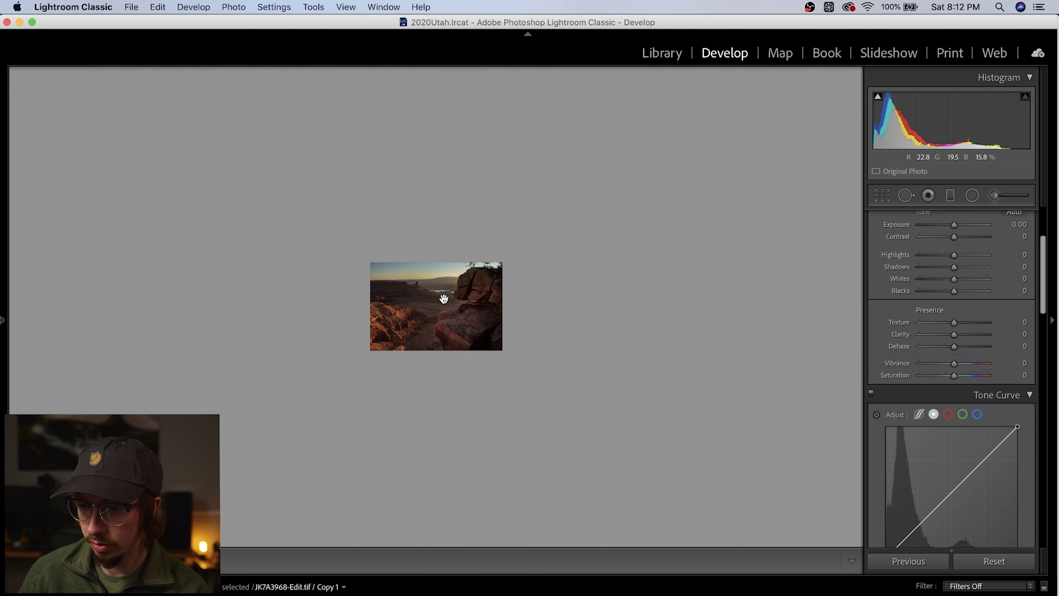
pyautogui.click(444, 299)
pyautogui.click(436, 299)
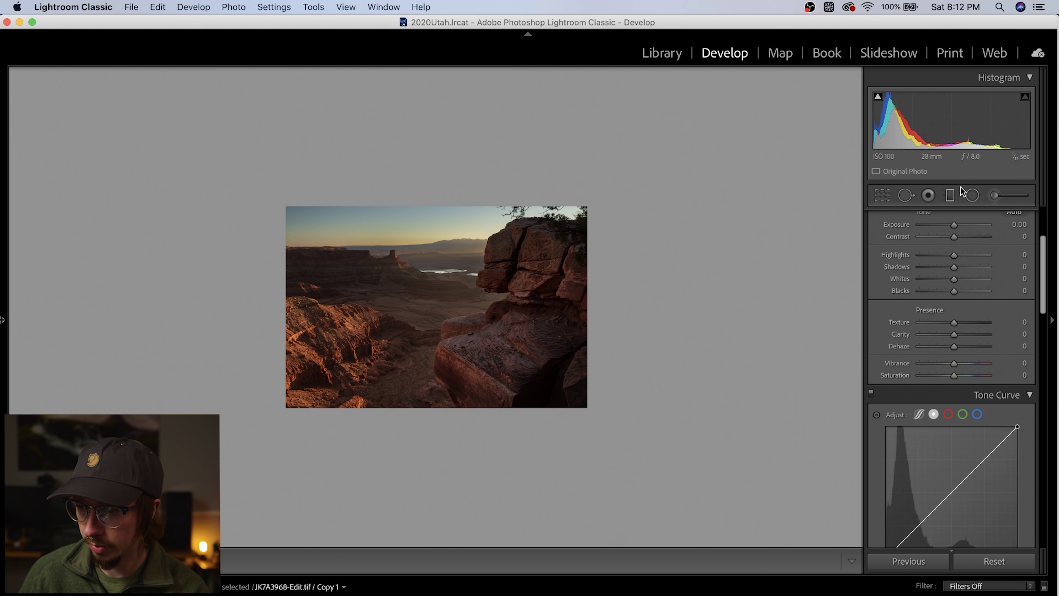
pyautogui.click(971, 195)
pyautogui.moveTo(207, 184); pyautogui.dragTo(361, 196)
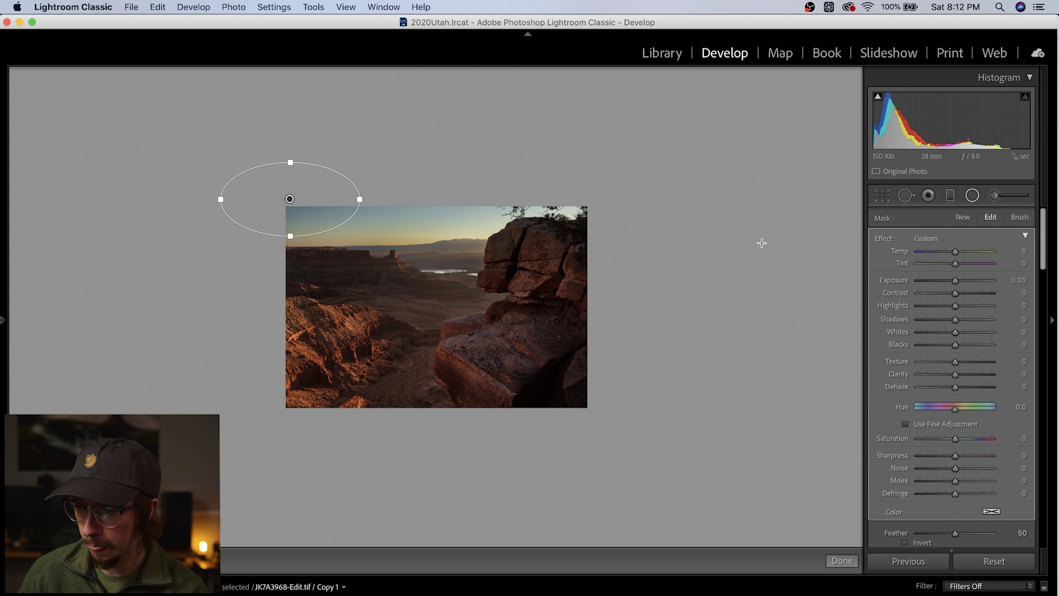
# Mask the radial filter by Luminance sampled from the sky, range 64/87, and invert it.
pyautogui.scroll(-3, 935, 384)
pyautogui.scroll(-1, 935, 383)
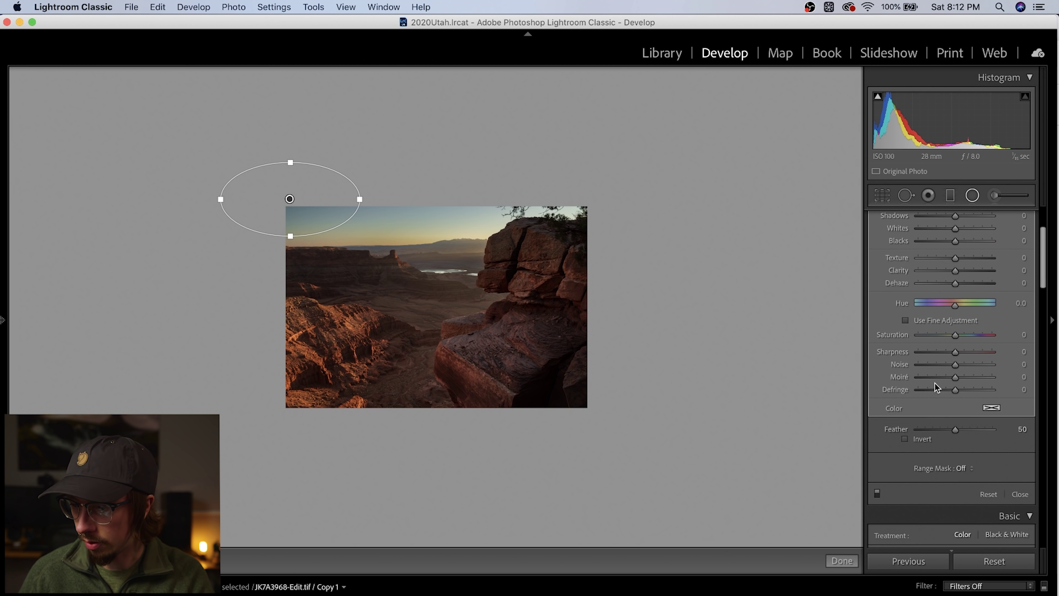
pyautogui.click(959, 468)
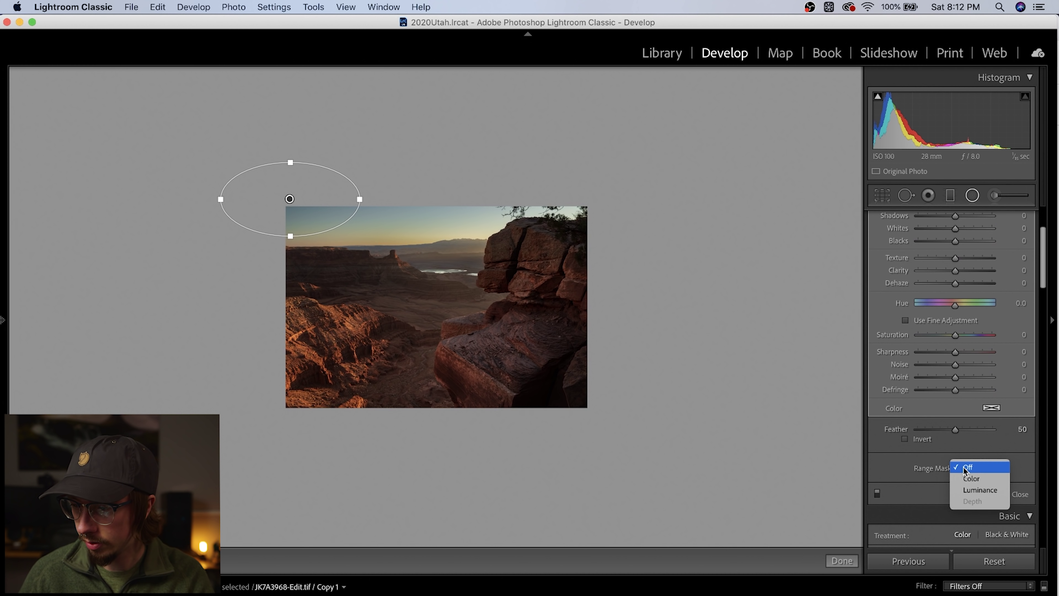
pyautogui.click(973, 489)
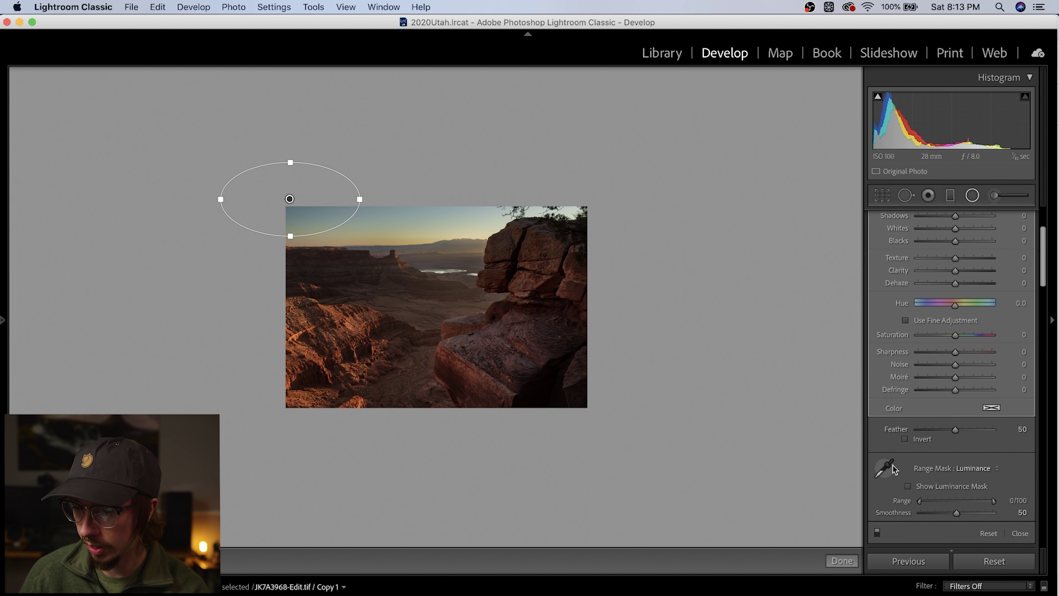
pyautogui.click(884, 467)
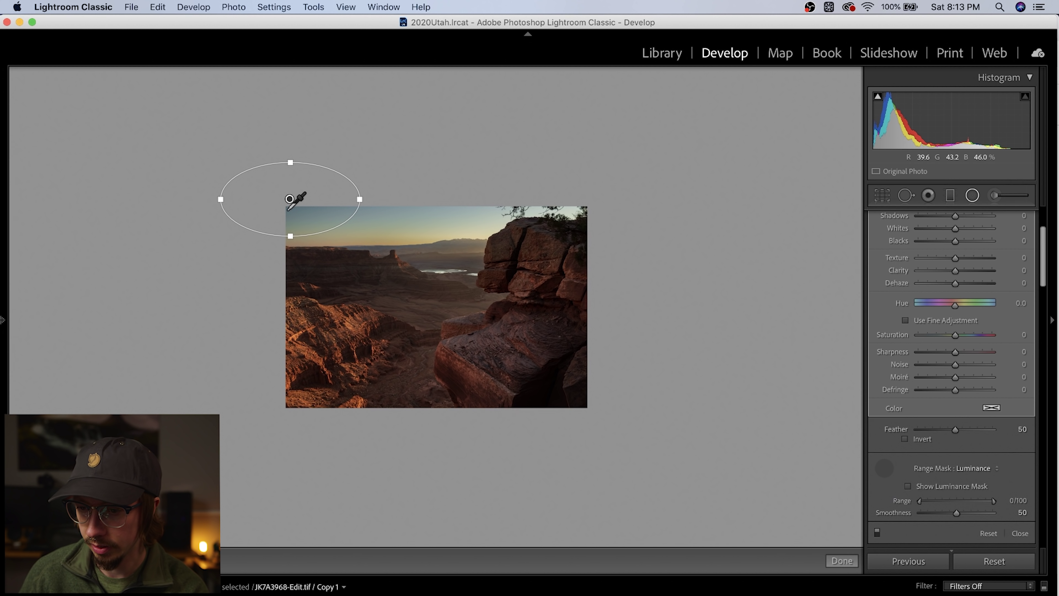
pyautogui.click(446, 217)
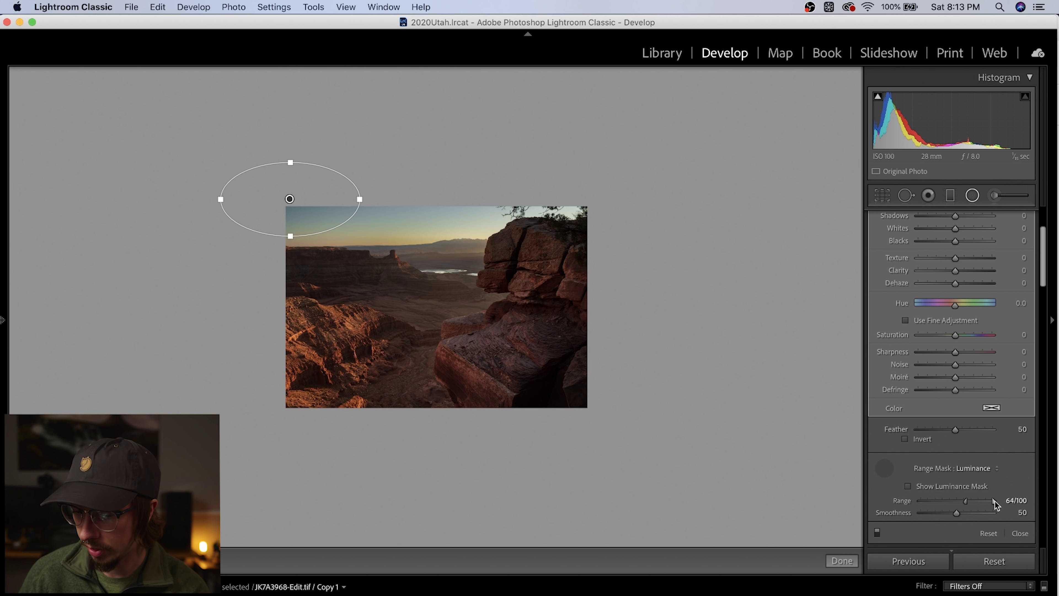
pyautogui.moveTo(994, 501); pyautogui.dragTo(983, 503)
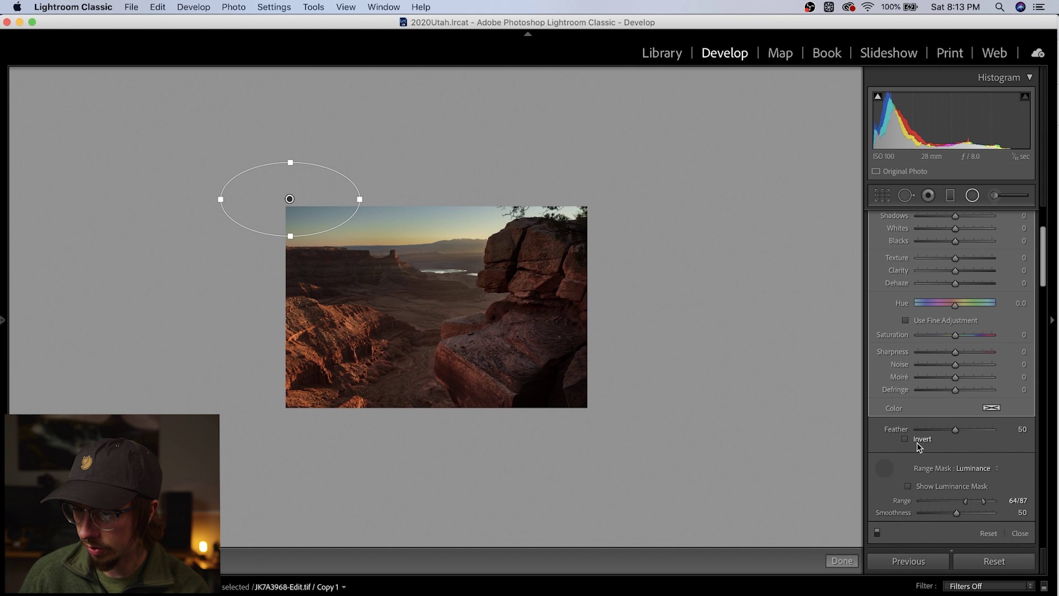
pyautogui.click(916, 439)
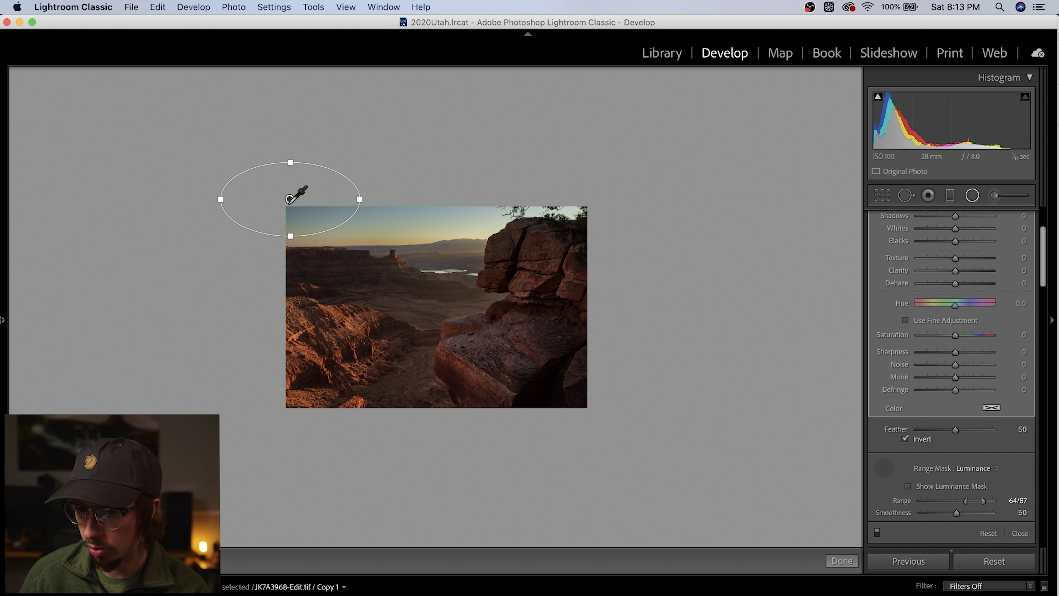
pyautogui.click(884, 467)
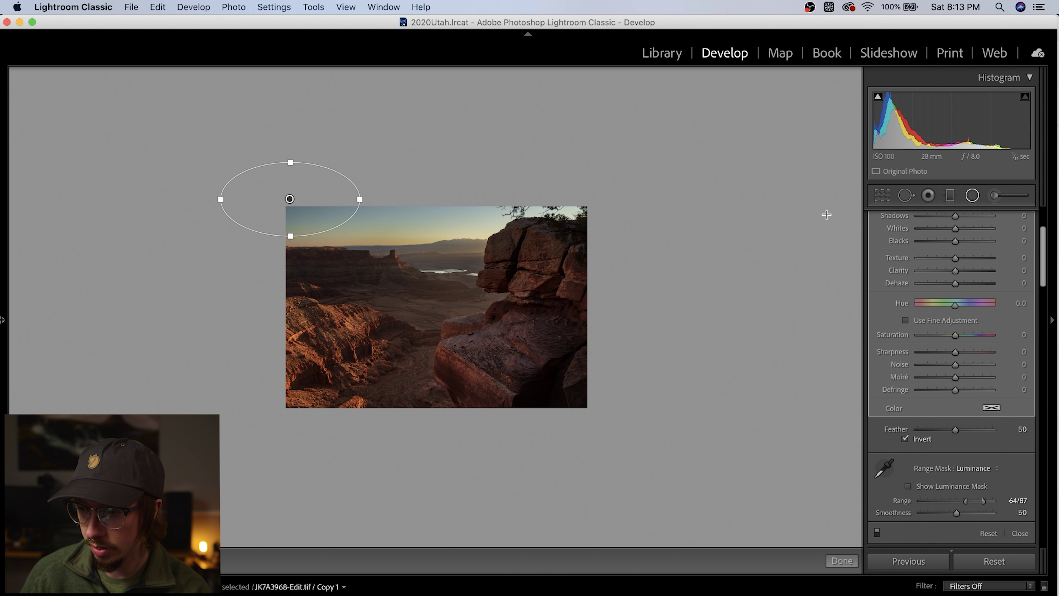
# Raise the inverted radial filter's exposure to 0.57, widen and nudge its ellipse, and feather it to 62.
pyautogui.scroll(5, 912, 265)
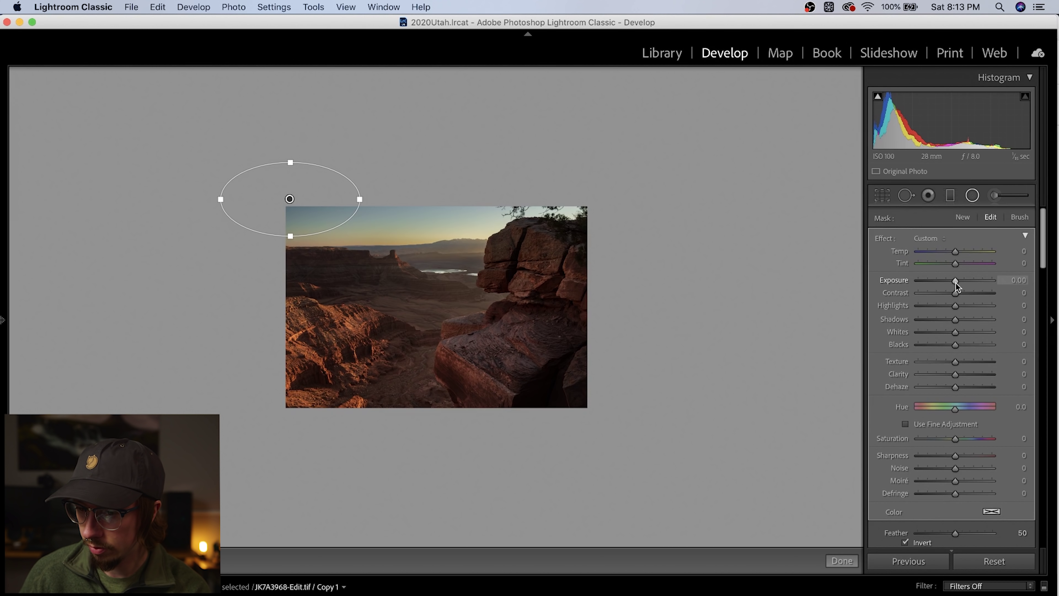
pyautogui.moveTo(956, 283); pyautogui.dragTo(959, 284)
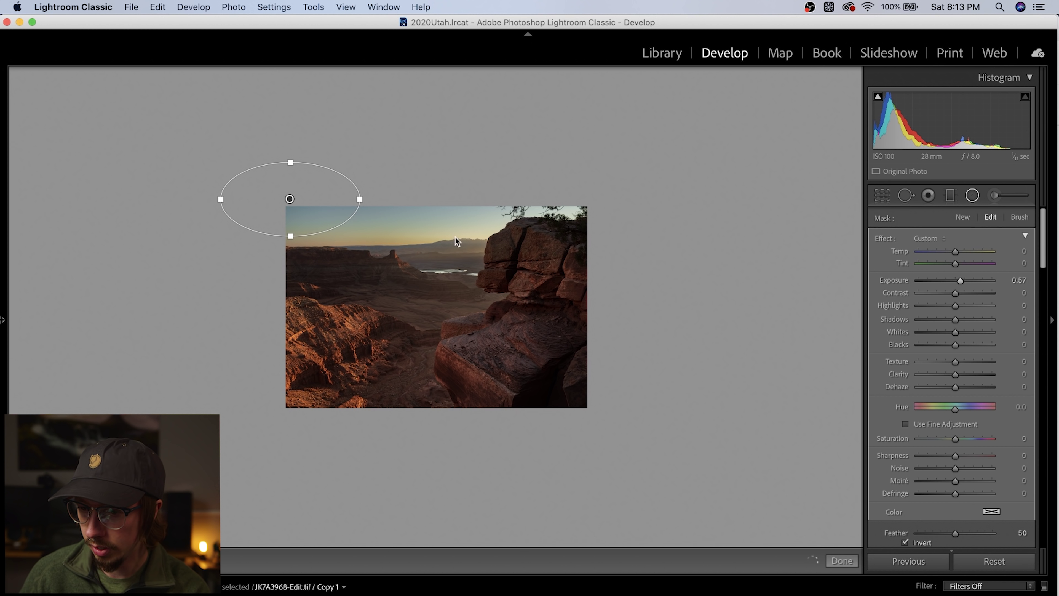
pyautogui.moveTo(360, 199); pyautogui.dragTo(407, 204)
pyautogui.moveTo(289, 198); pyautogui.dragTo(288, 202)
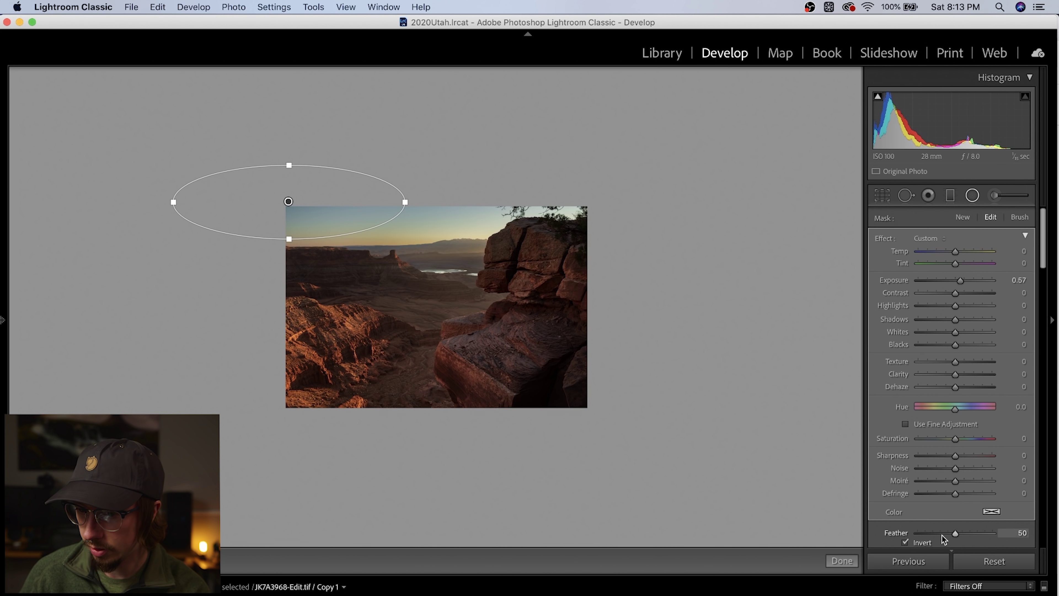
pyautogui.moveTo(942, 533); pyautogui.dragTo(965, 533)
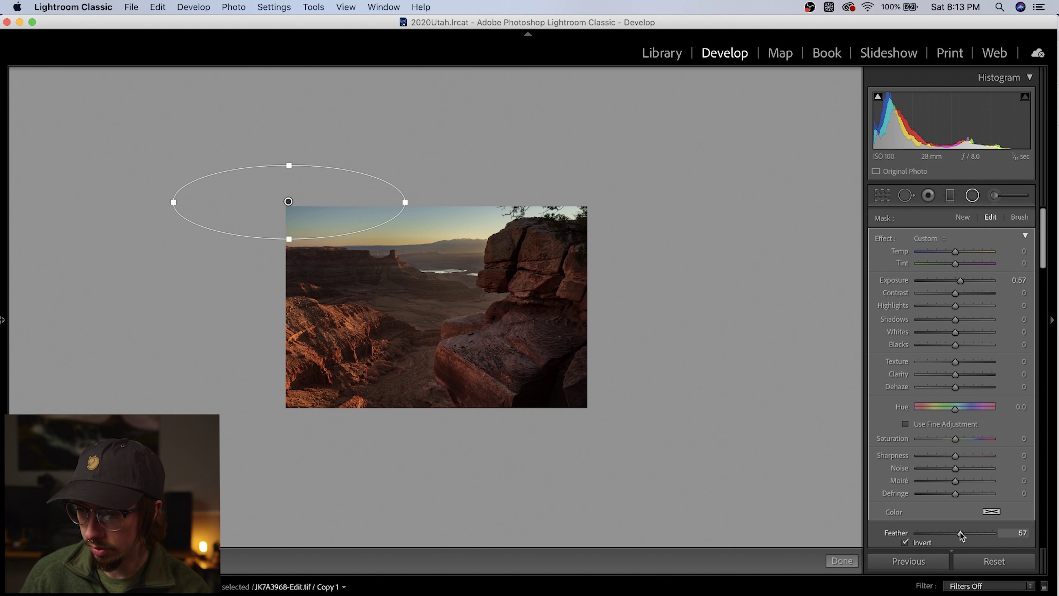
pyautogui.click(972, 201)
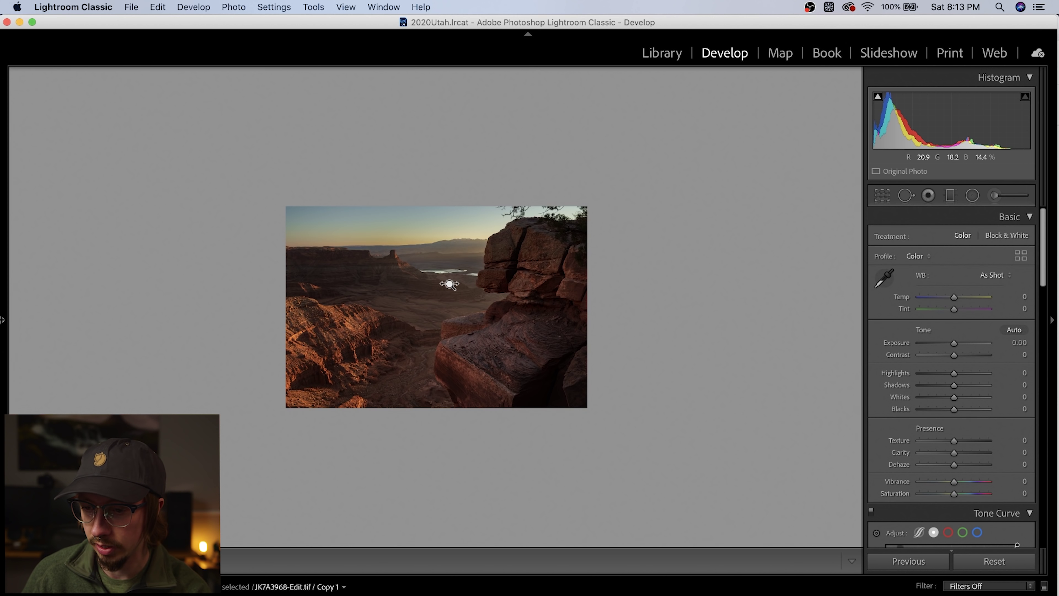
pyautogui.moveTo(448, 285); pyautogui.dragTo(311, 246)
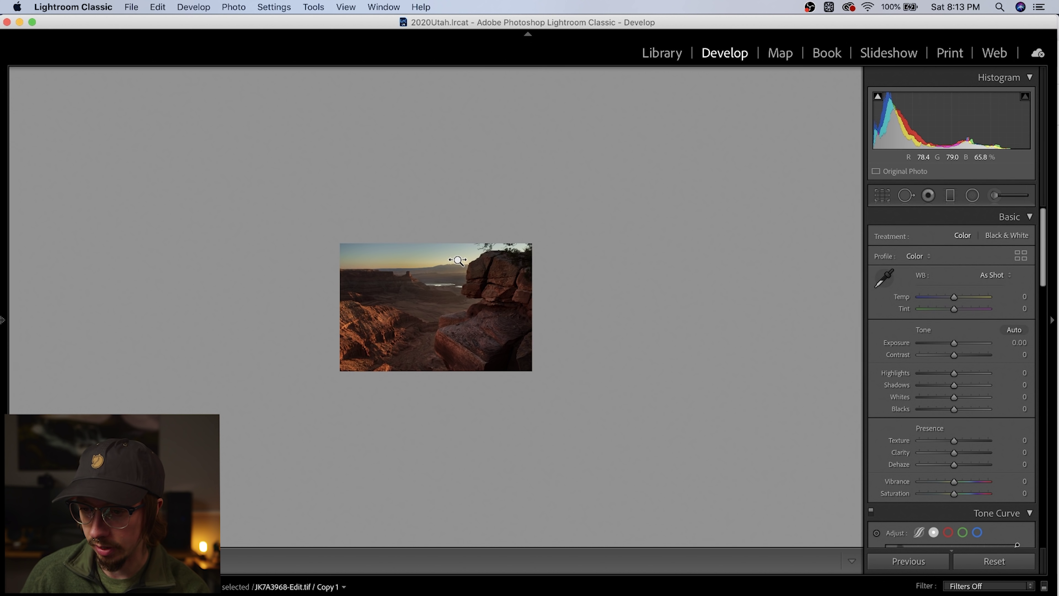
pyautogui.click(368, 262)
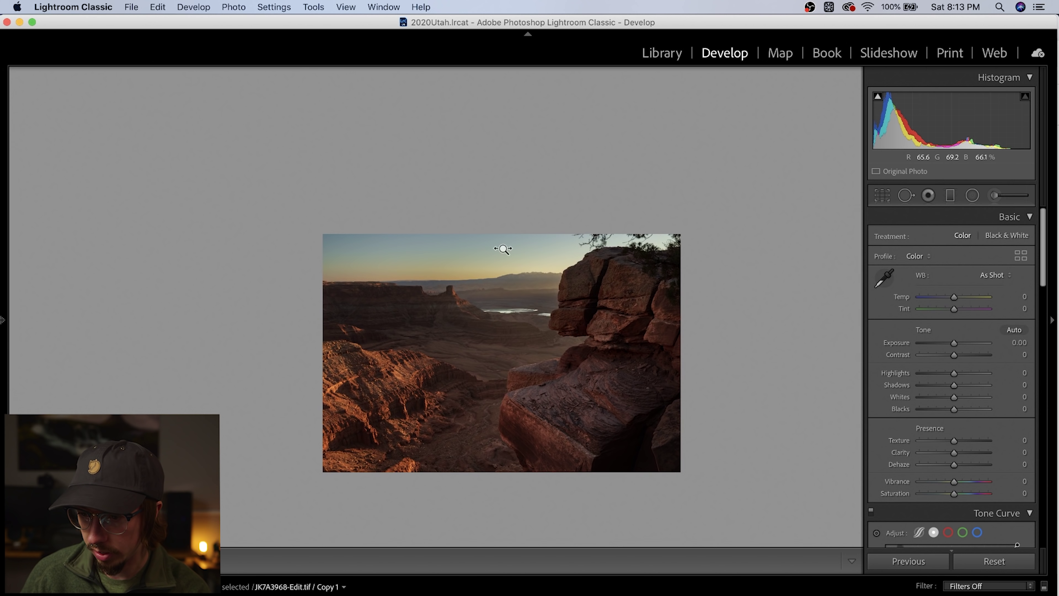
pyautogui.click(564, 280)
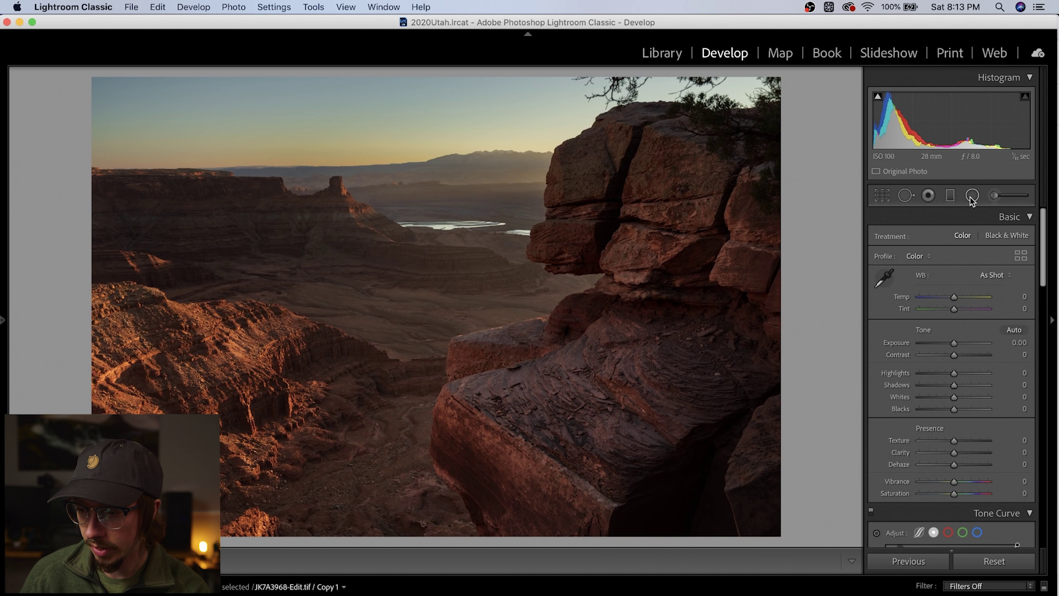
pyautogui.click(1002, 563)
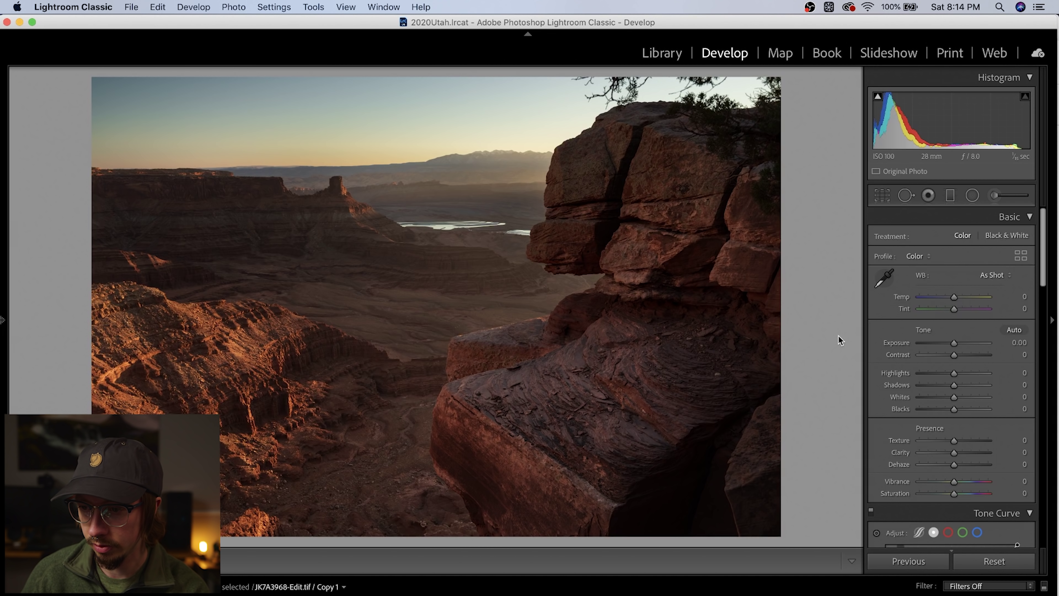
pyautogui.press('super+z')
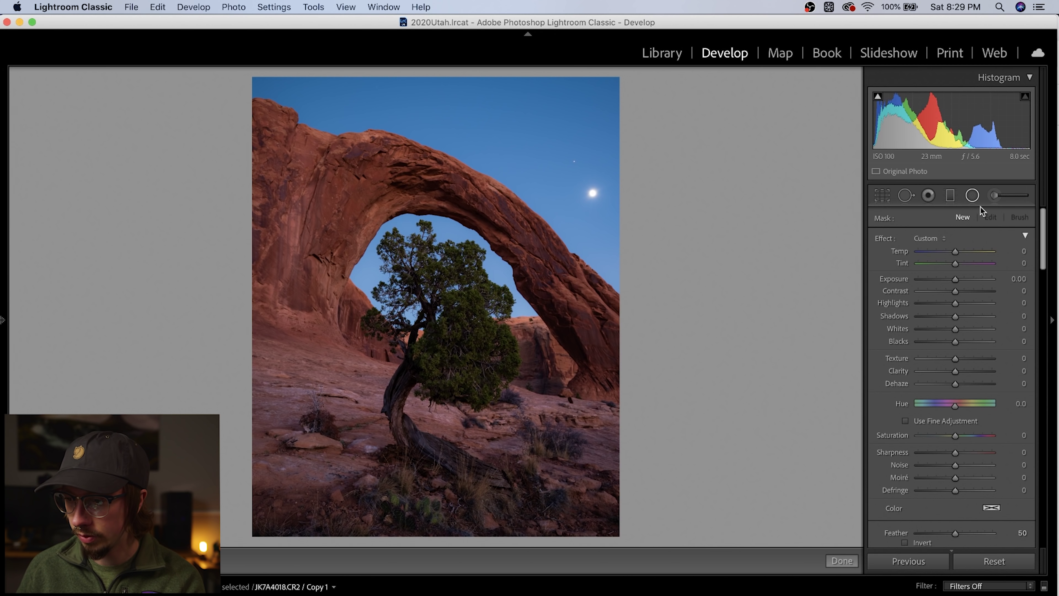
# Close the radial filter and scroll through the Tone Curve and HSL Luminance settings.
pyautogui.click(972, 195)
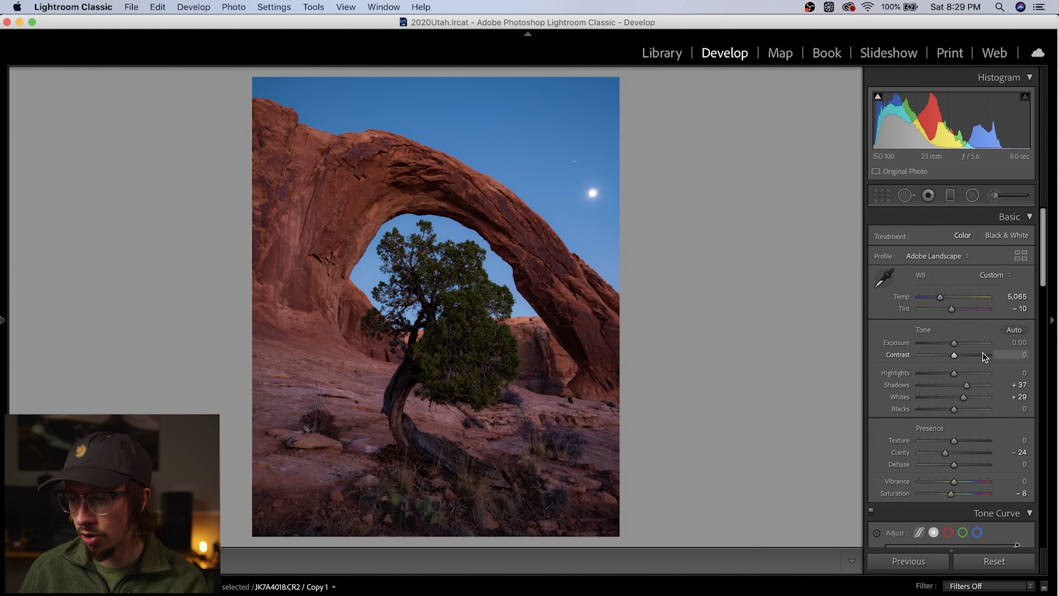
pyautogui.scroll(-5, 983, 355)
pyautogui.scroll(-7, 981, 352)
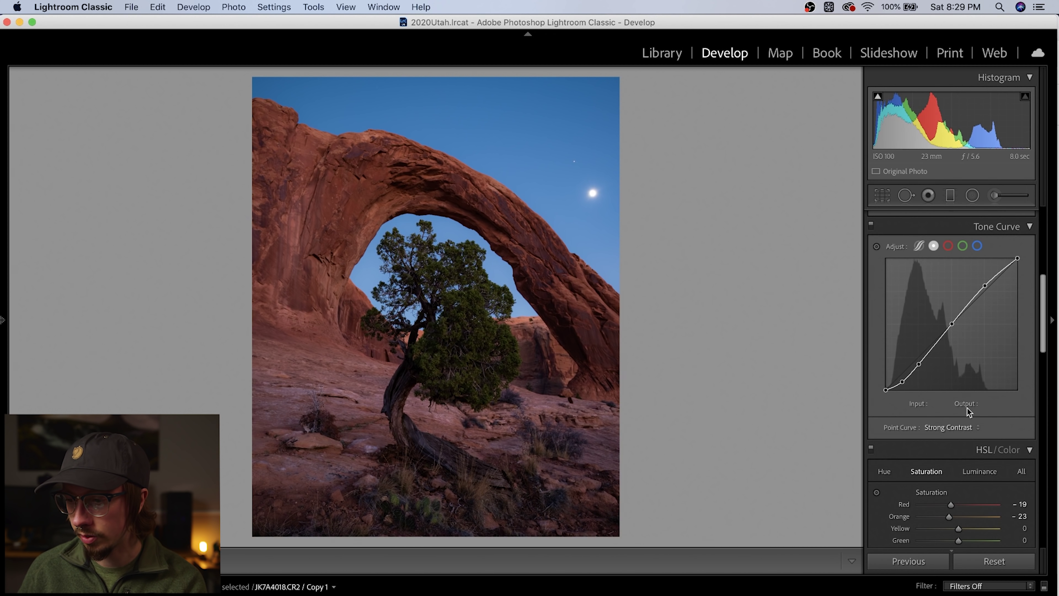
pyautogui.scroll(8, 971, 396)
pyautogui.scroll(-5, 967, 407)
pyautogui.scroll(-6, 966, 407)
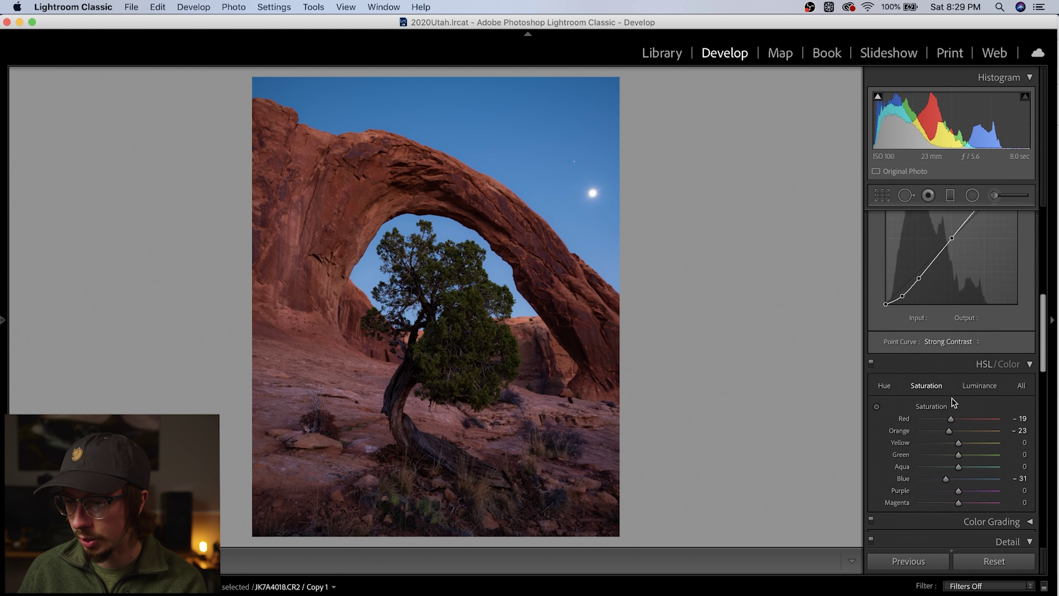
pyautogui.click(977, 387)
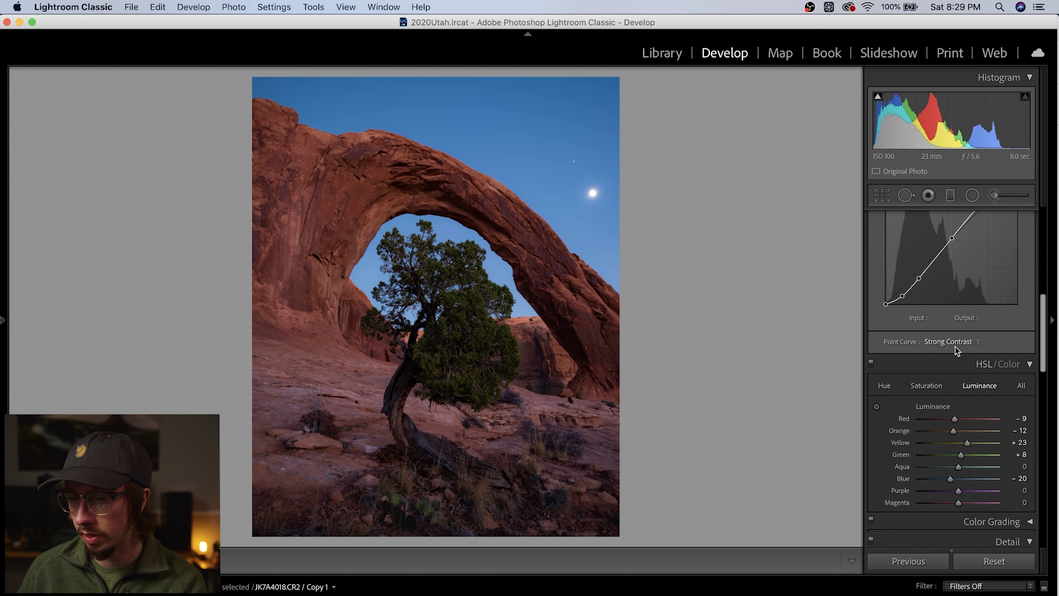
pyautogui.scroll(15, 955, 346)
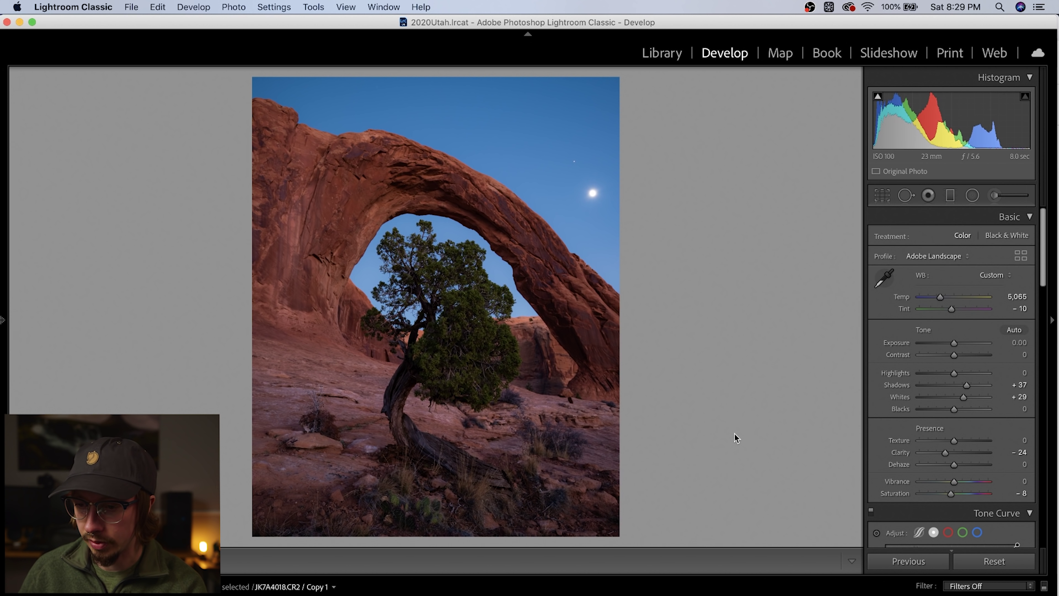
# Zoom in to check the tree, then zoom back out to the whole photo.
pyautogui.click(463, 284)
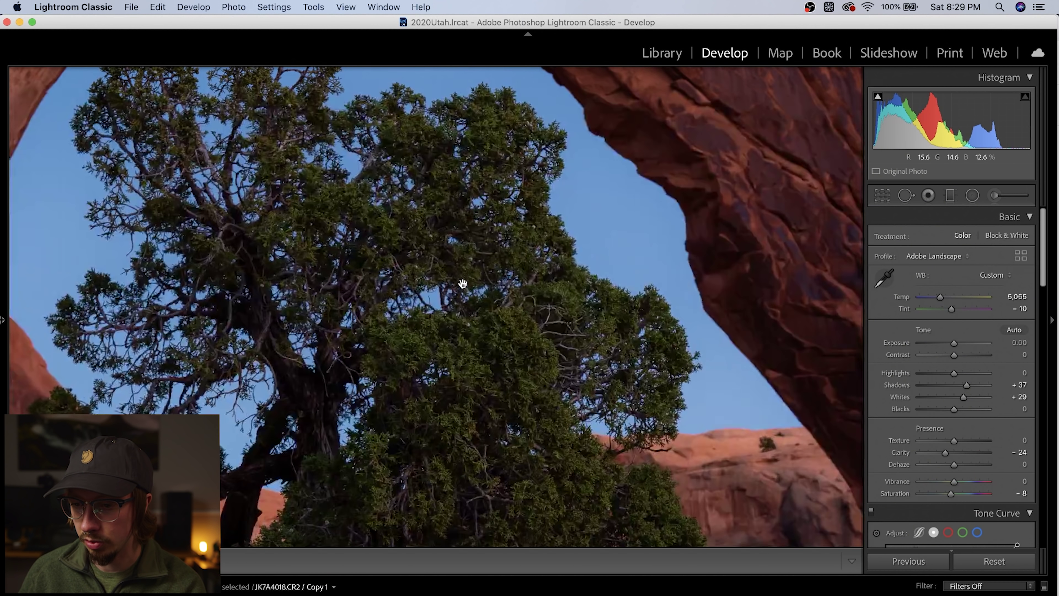
pyautogui.click(471, 325)
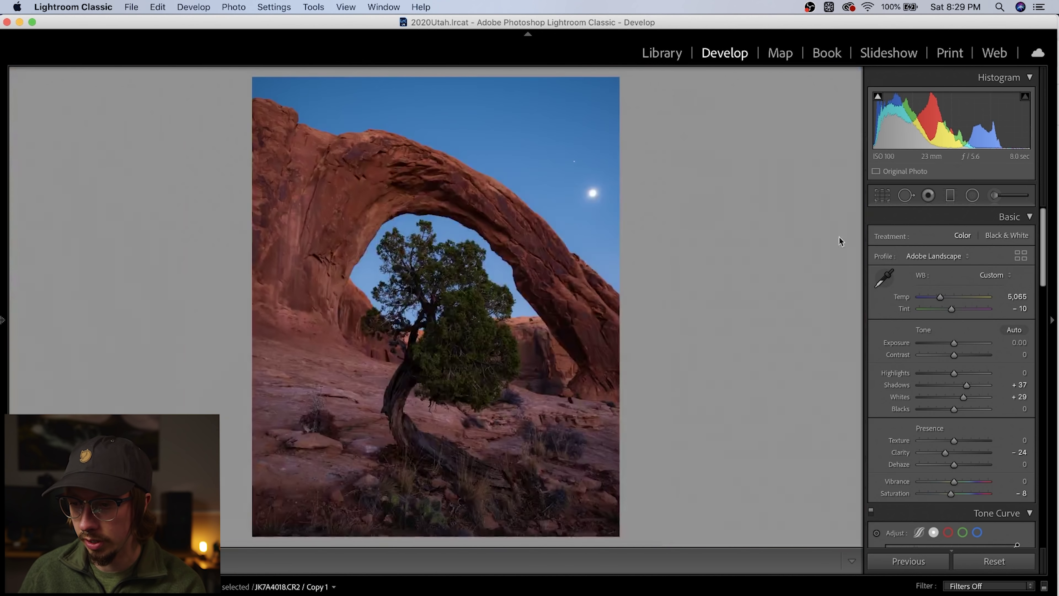
pyautogui.click(972, 198)
# Draw a radial filter centred over the whole photo, invert it, and set Exposure 0.49 and Shadows 16.
pyautogui.moveTo(348, 230); pyautogui.dragTo(549, 497)
pyautogui.moveTo(347, 230); pyautogui.dragTo(440, 318)
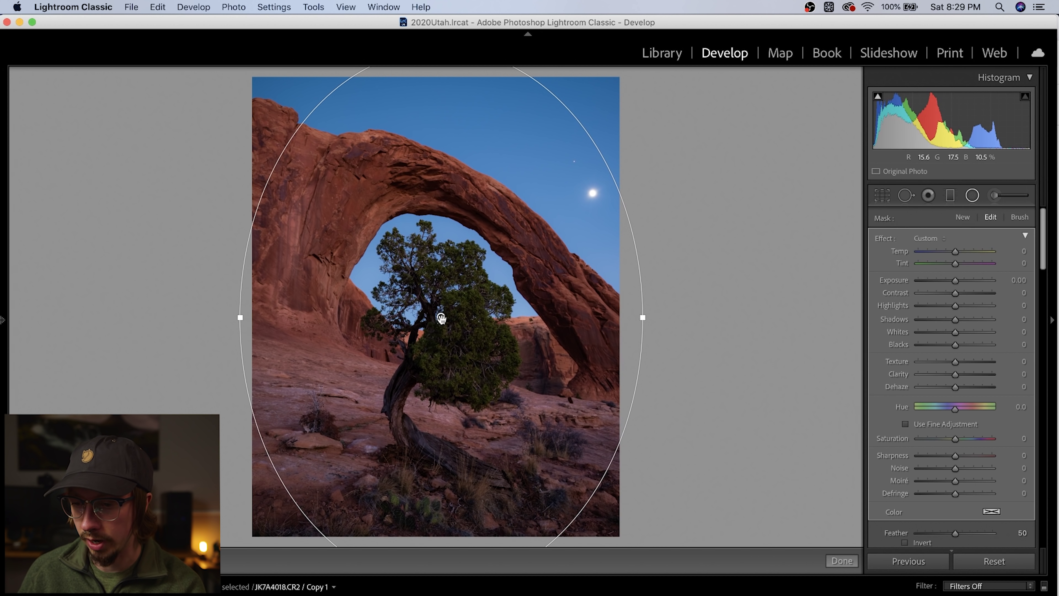
pyautogui.moveTo(441, 318)
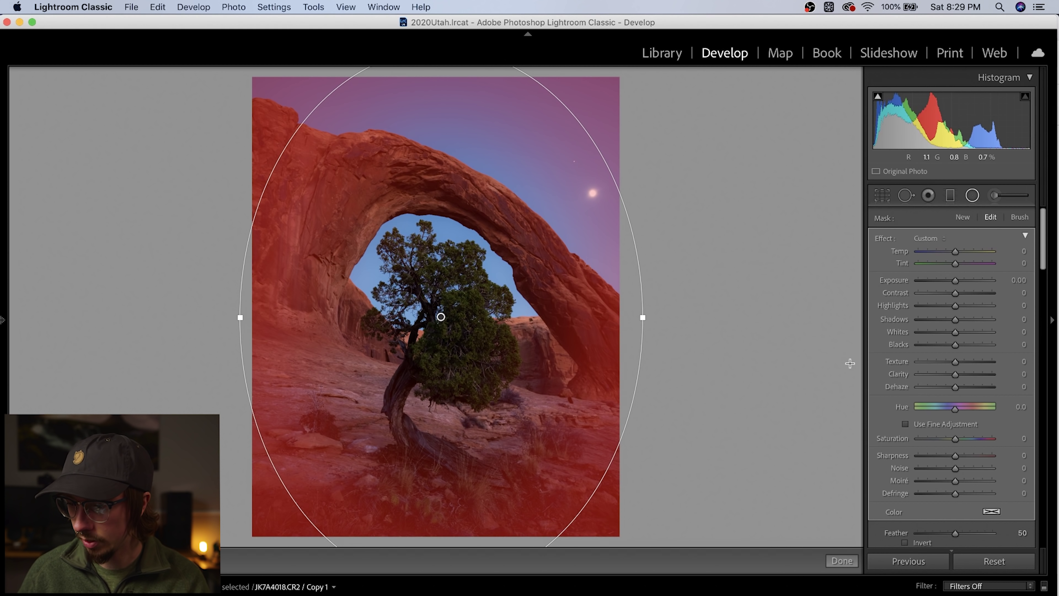
pyautogui.click(919, 543)
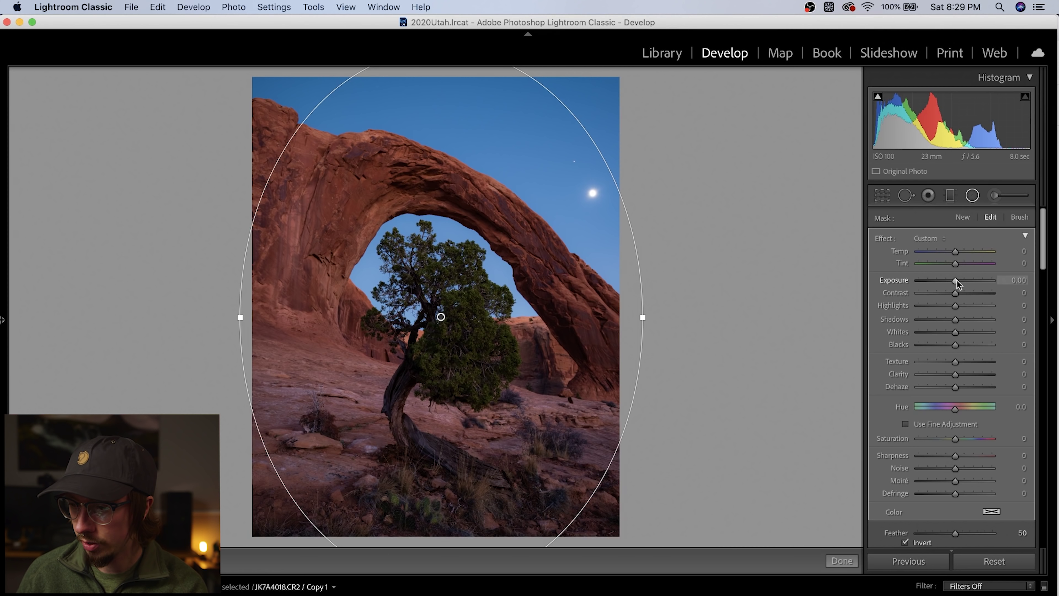
pyautogui.moveTo(956, 284); pyautogui.dragTo(961, 283)
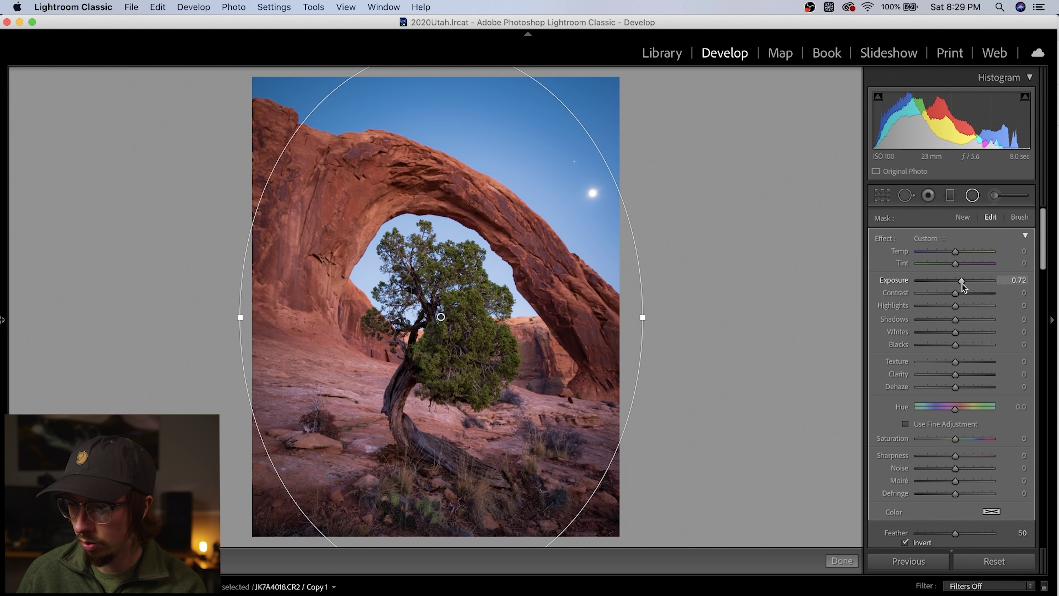
pyautogui.moveTo(961, 283); pyautogui.dragTo(960, 283)
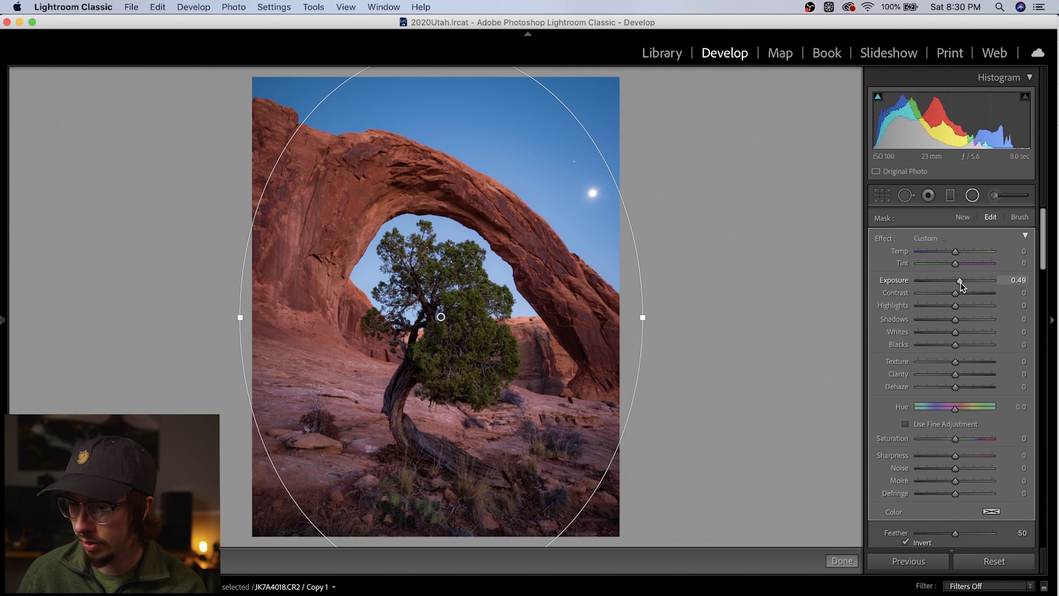
pyautogui.moveTo(959, 320); pyautogui.dragTo(962, 320)
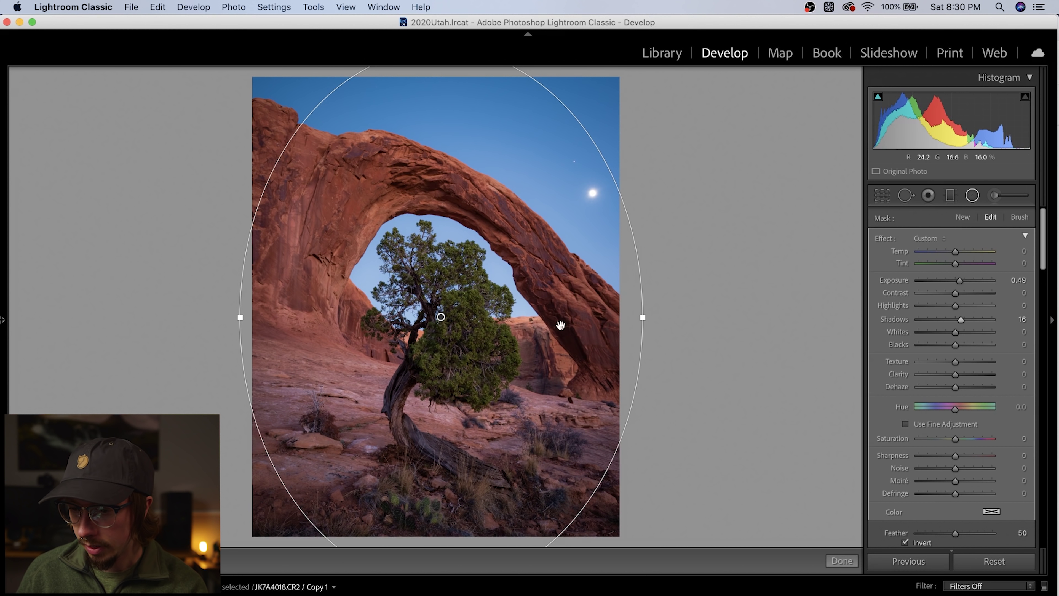
# Reselect the radial filter, raise its Feather to 100, and close the tool.
pyautogui.click(973, 195)
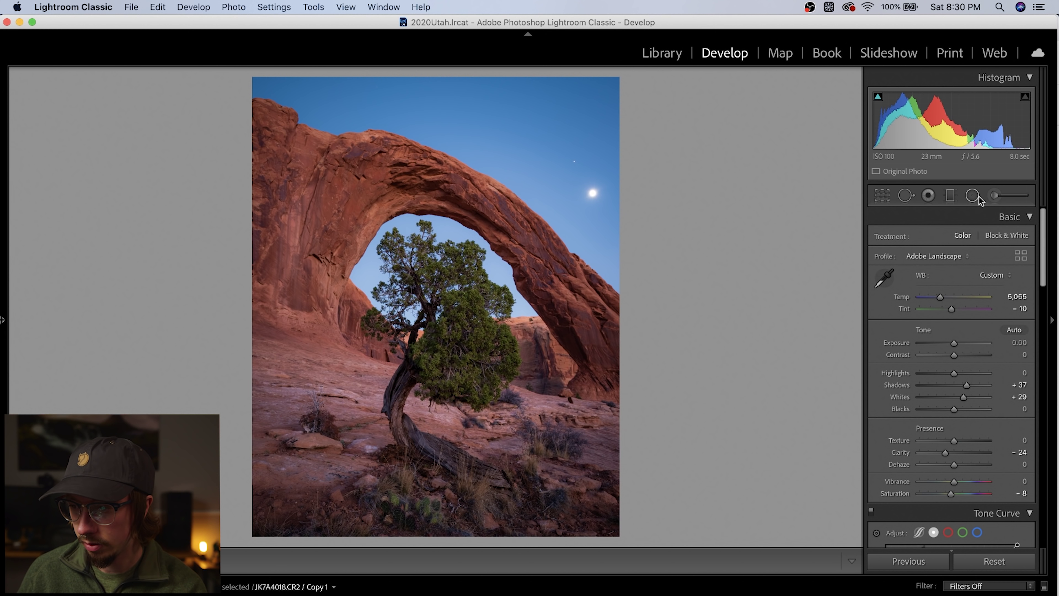
pyautogui.click(976, 196)
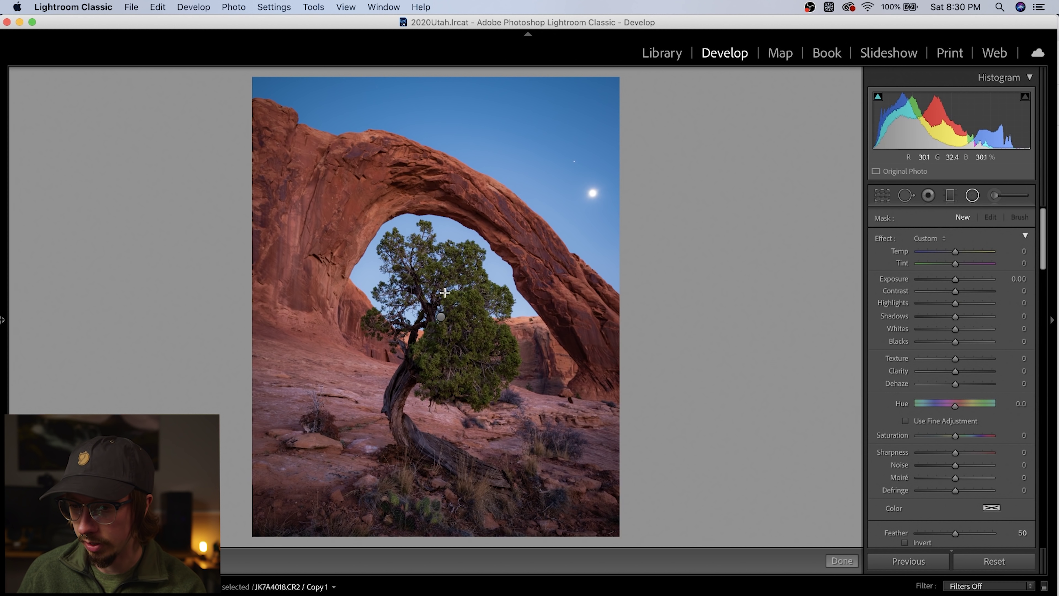
pyautogui.click(441, 317)
pyautogui.moveTo(976, 532); pyautogui.dragTo(1002, 533)
pyautogui.click(968, 195)
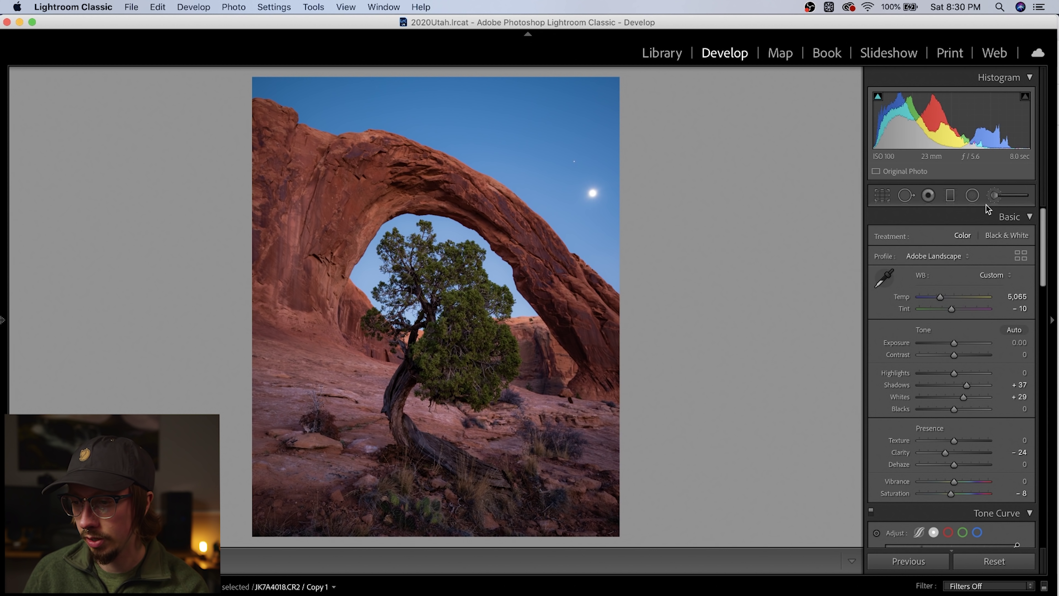
# Draw a radial ellipse around the tree, stretching it taller and wider and centring it on the tree.
pyautogui.click(972, 195)
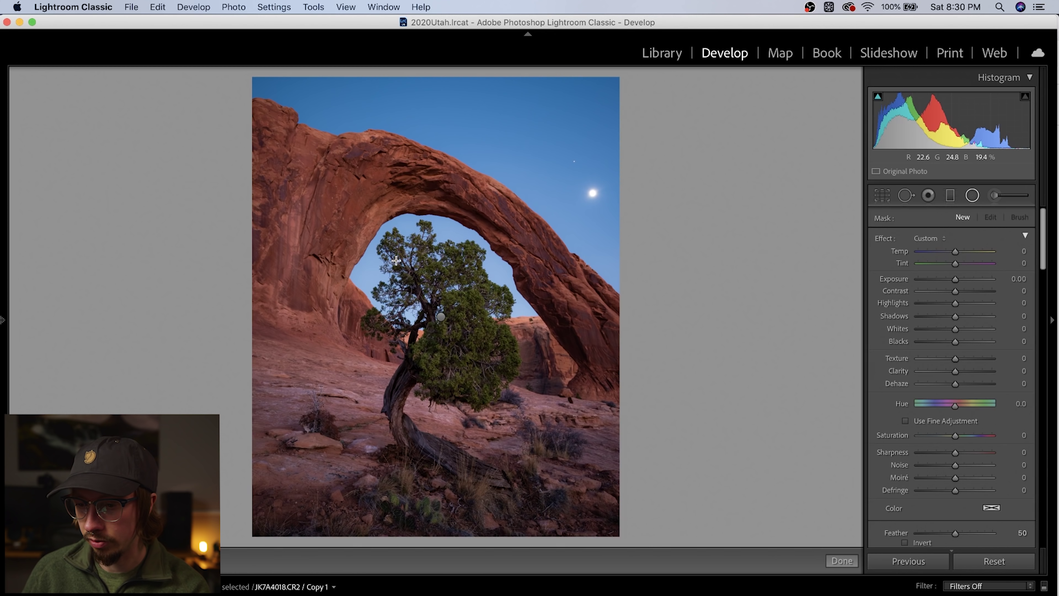
pyautogui.moveTo(396, 261); pyautogui.dragTo(485, 378)
pyautogui.moveTo(392, 253); pyautogui.dragTo(442, 308)
pyautogui.moveTo(444, 186); pyautogui.dragTo(442, 171)
pyautogui.moveTo(537, 307); pyautogui.dragTo(554, 309)
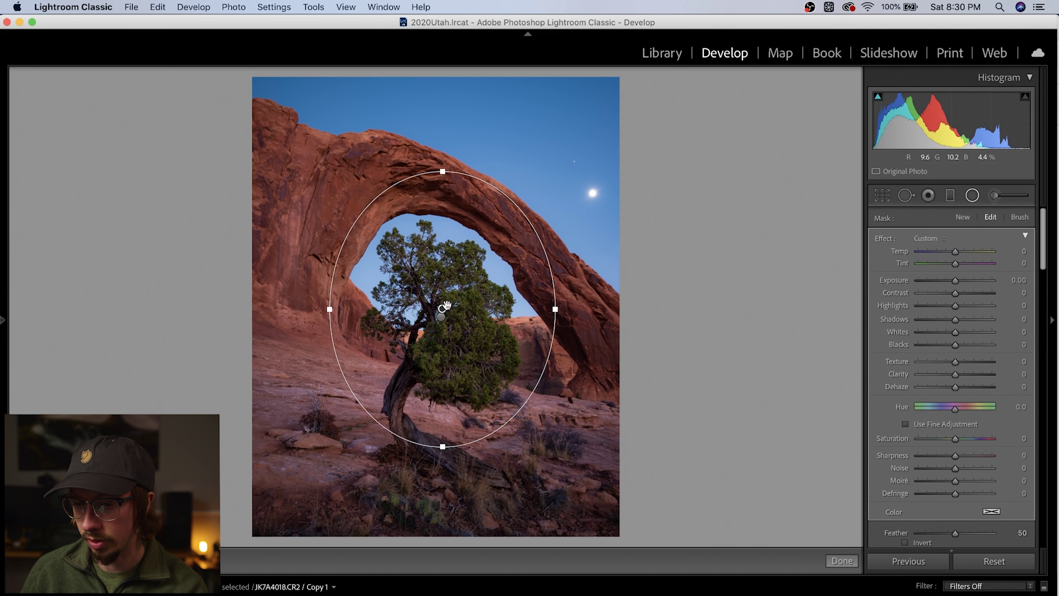
pyautogui.moveTo(442, 309); pyautogui.dragTo(450, 314)
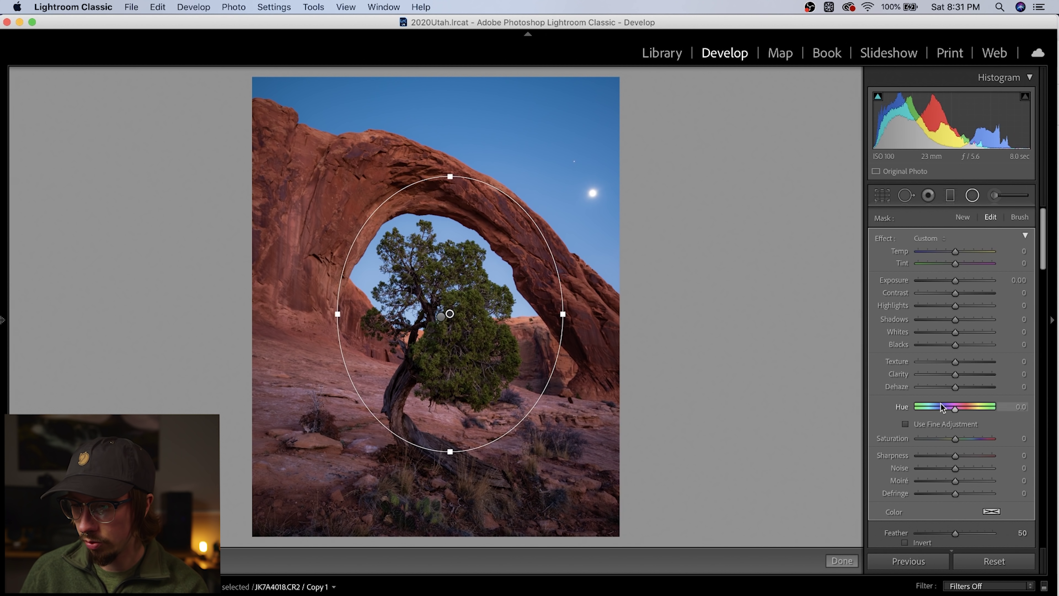
# Set the new filter's range mask to Color.
pyautogui.scroll(-5, 927, 346)
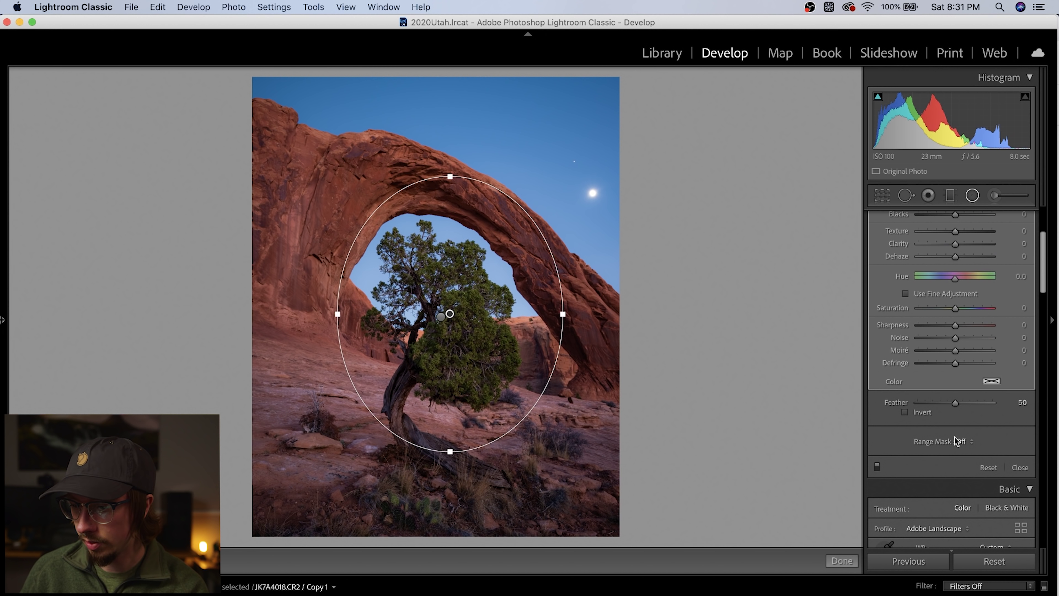
pyautogui.click(961, 442)
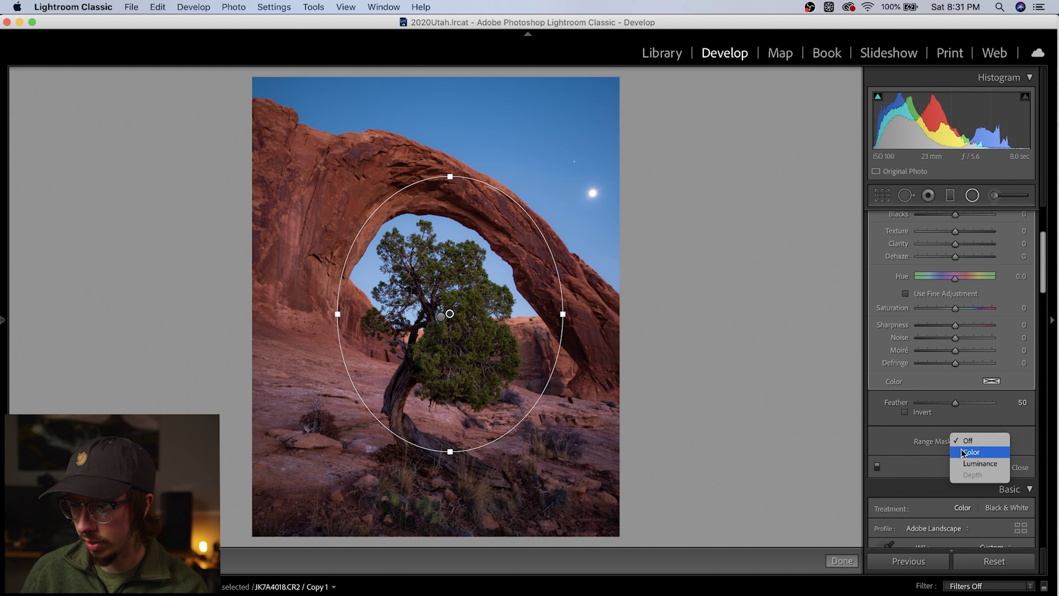
pyautogui.click(962, 452)
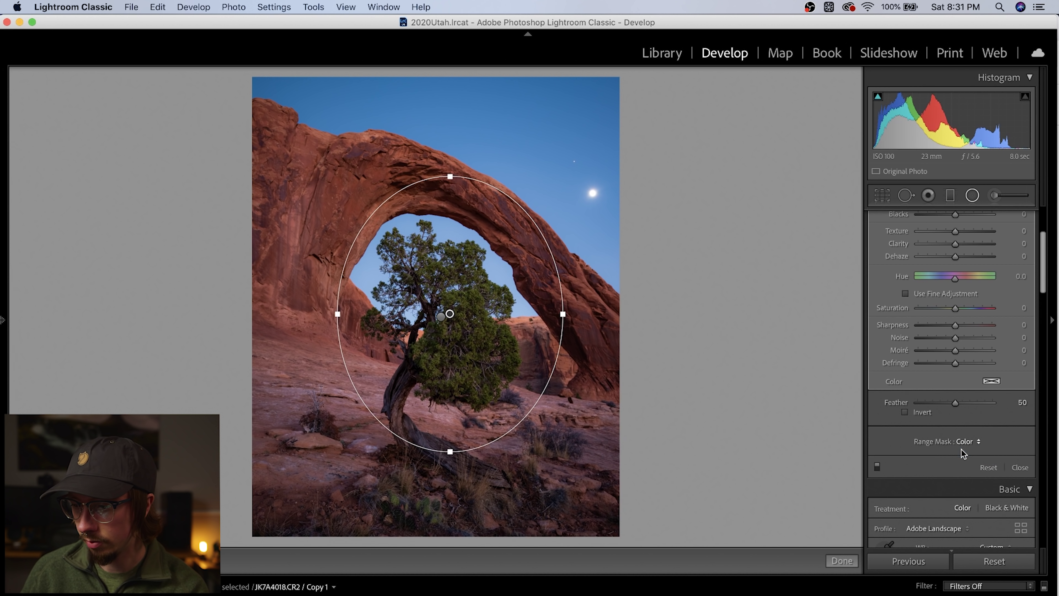
# Sample two greens of the tree with the Color range mask eyedropper.
pyautogui.click(887, 443)
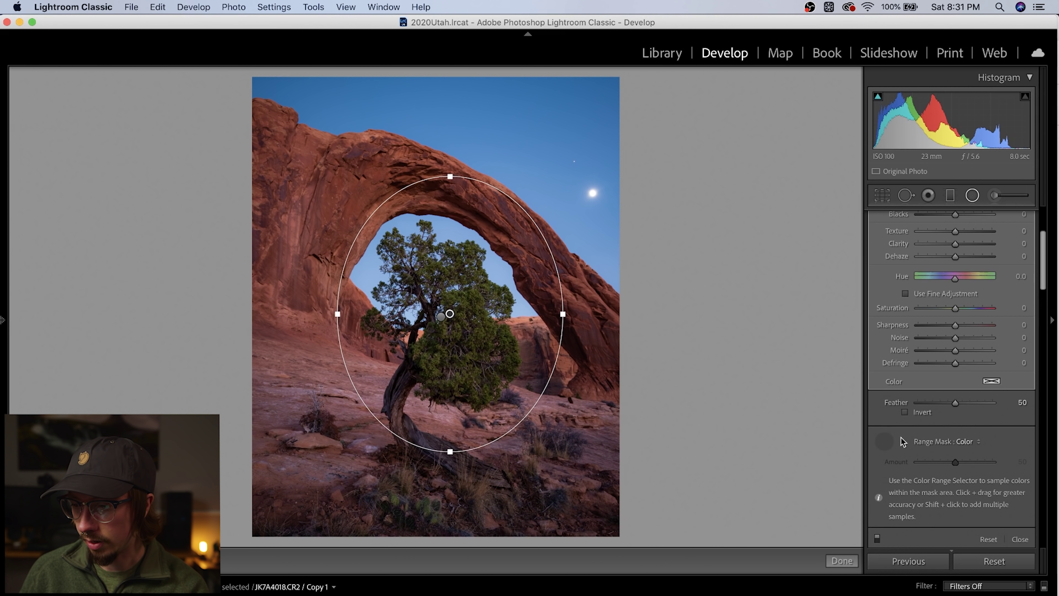
pyautogui.click(481, 295)
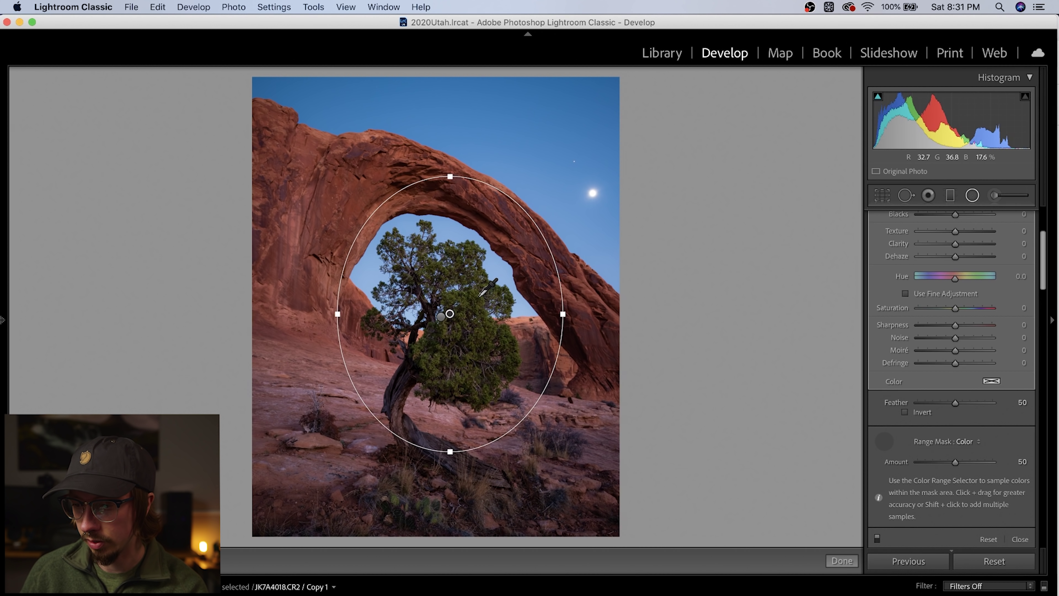
pyautogui.keyDown('shift'); pyautogui.click(483, 333); pyautogui.keyUp('shift')
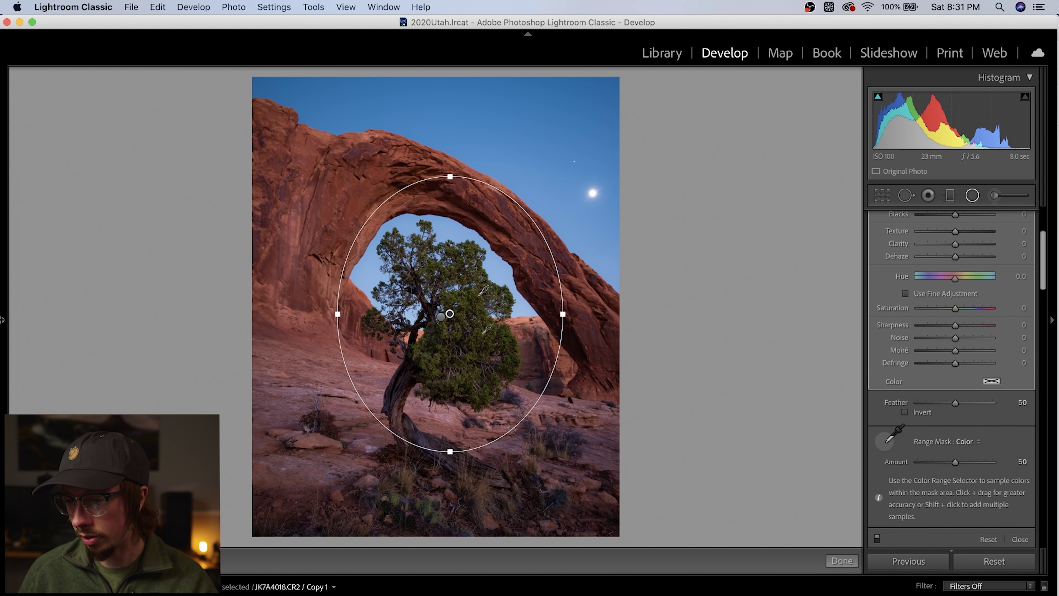
pyautogui.click(885, 441)
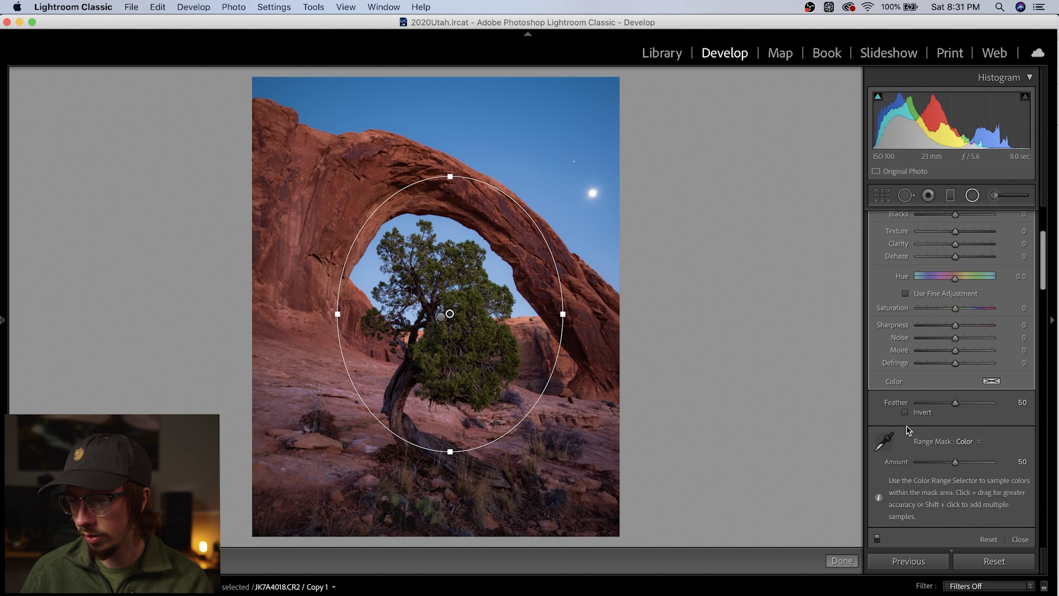
# Invert the filter and nudge it slightly left and down while previewing the mask overlay.
pyautogui.click(906, 412)
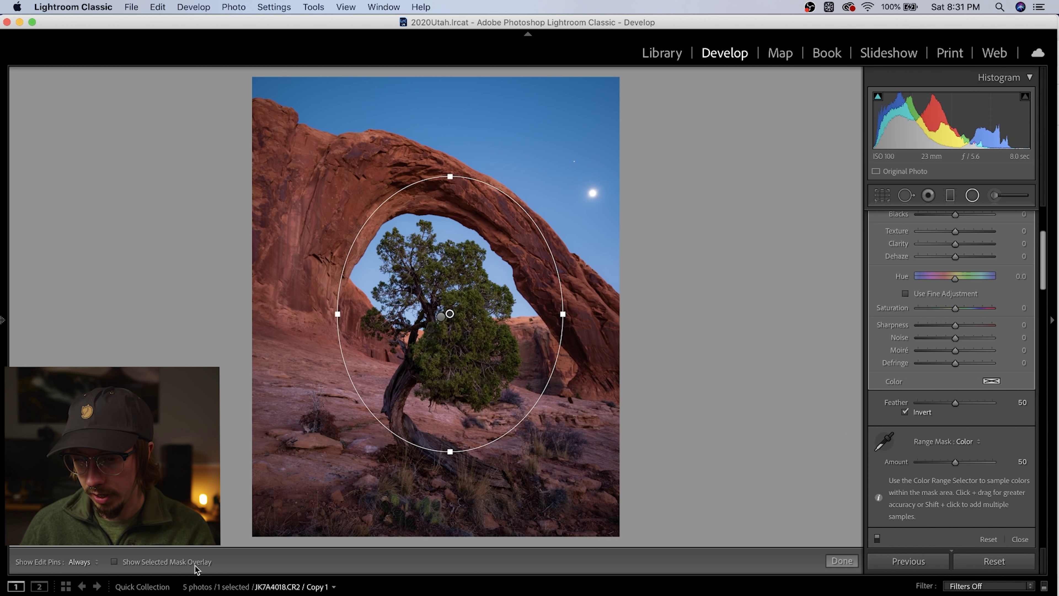
pyautogui.click(156, 562)
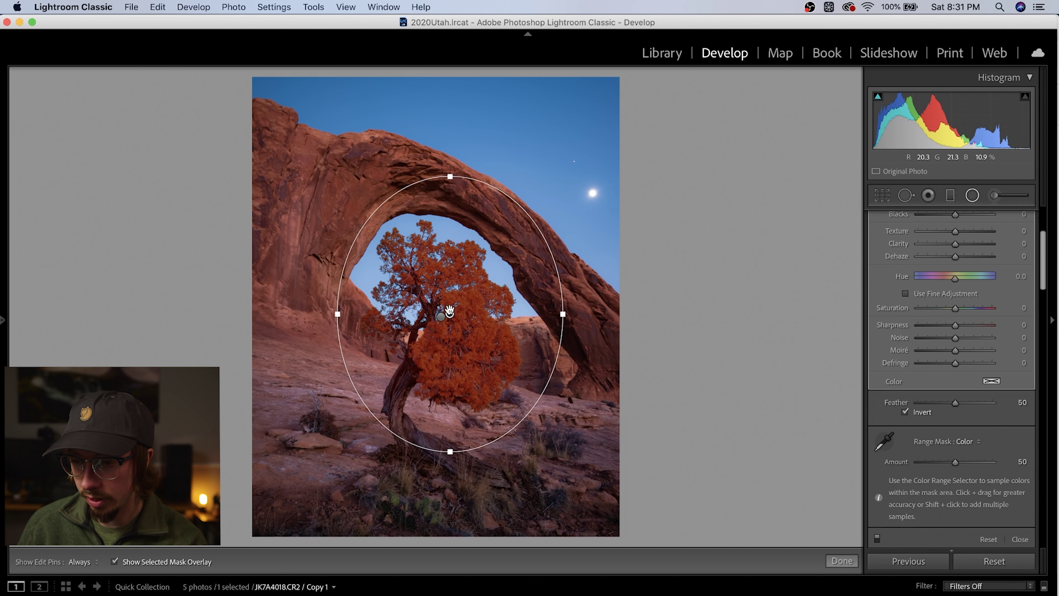
pyautogui.moveTo(448, 310); pyautogui.dragTo(445, 318)
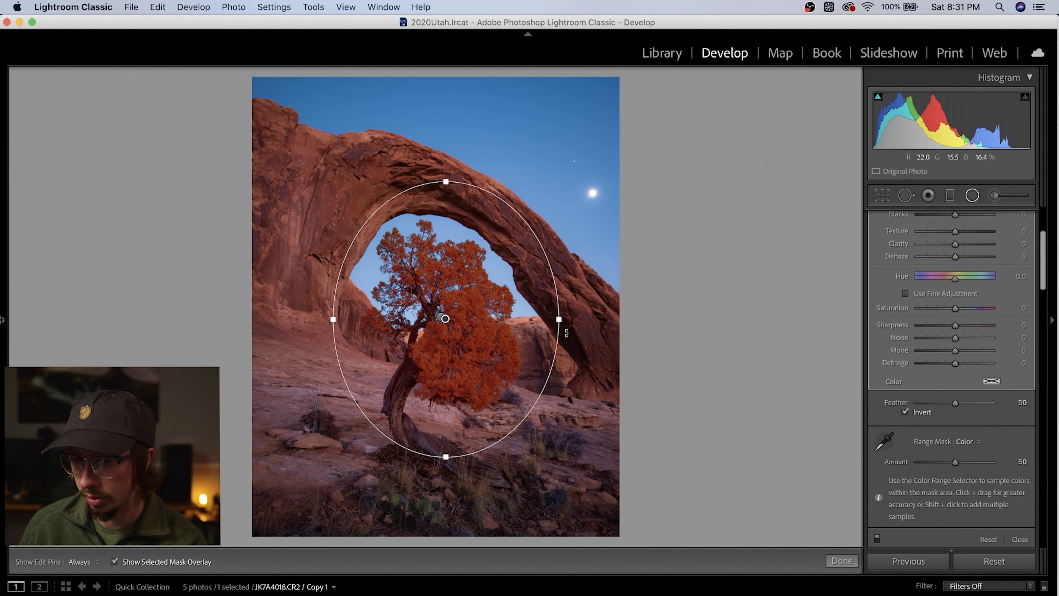
pyautogui.click(152, 563)
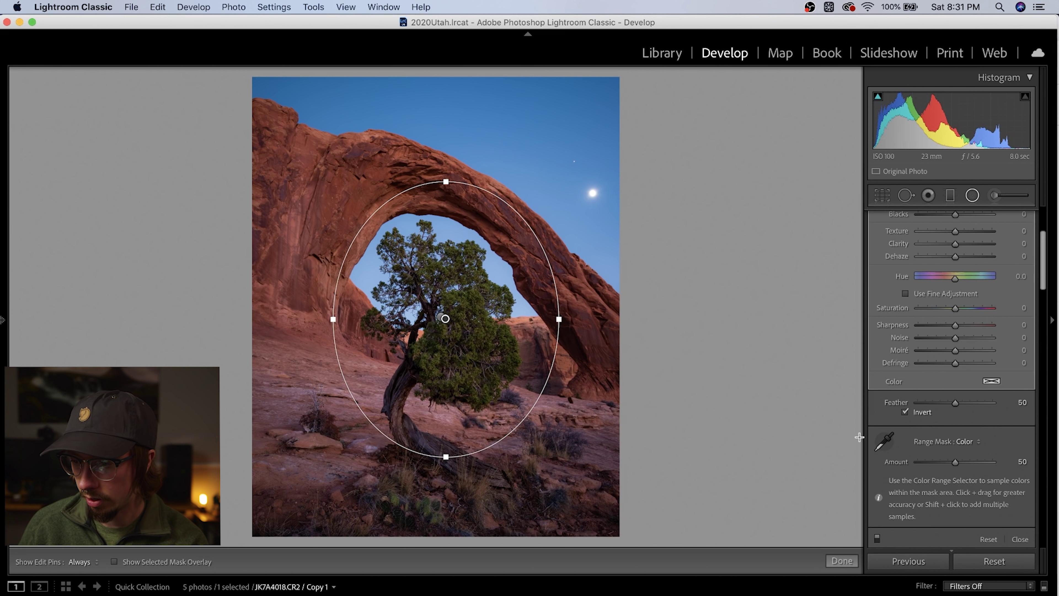
# Set the tree filter's sliders: Exposure 0.43, Contrast 13, Whites 82, Texture 17, Dehaze 11.
pyautogui.scroll(5, 944, 372)
pyautogui.scroll(-1, 943, 373)
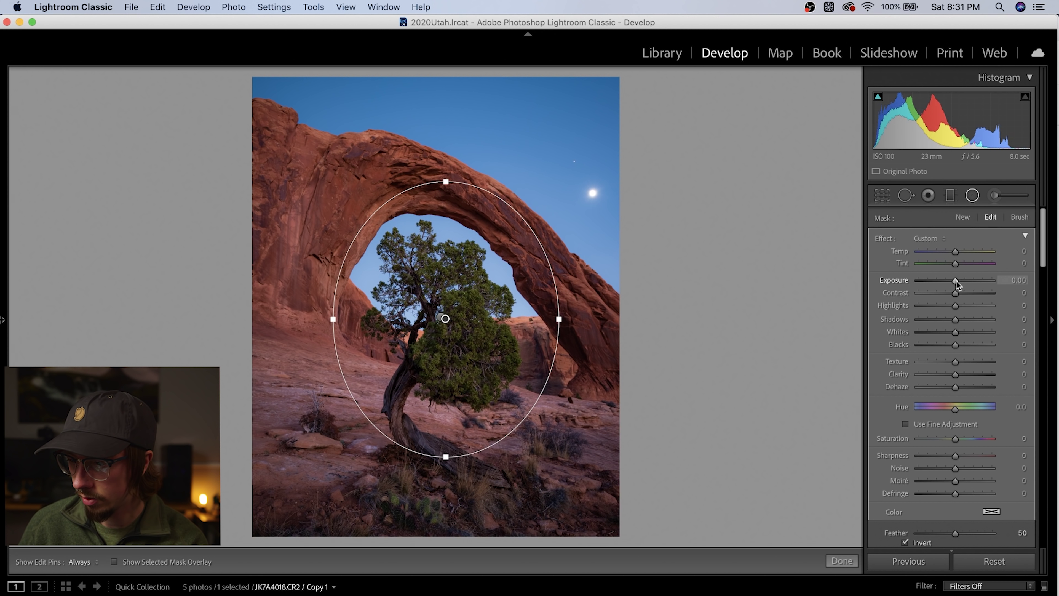
pyautogui.moveTo(956, 281); pyautogui.dragTo(960, 281)
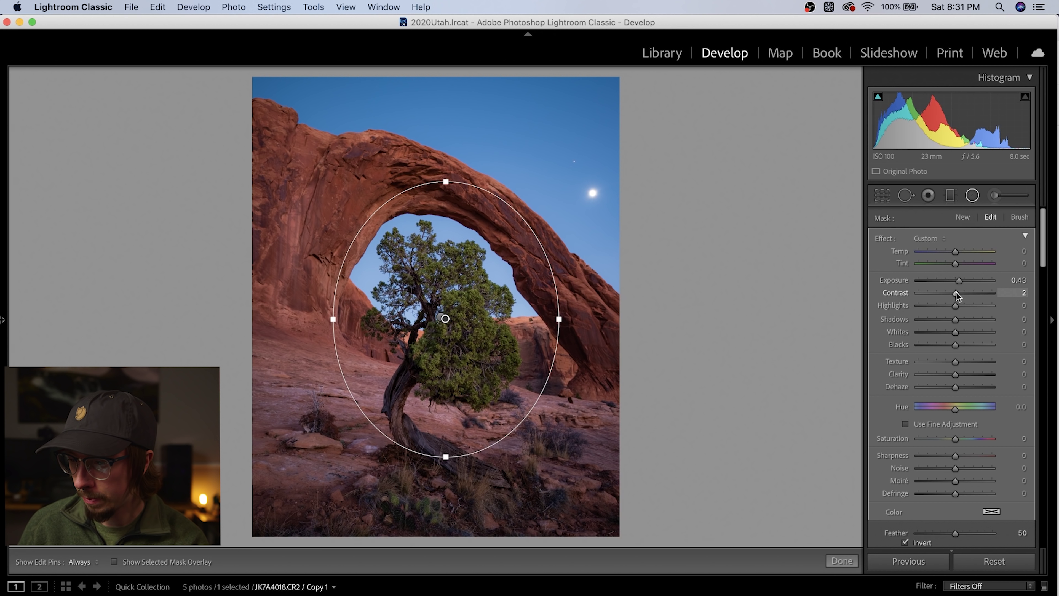
pyautogui.moveTo(955, 291); pyautogui.dragTo(959, 292)
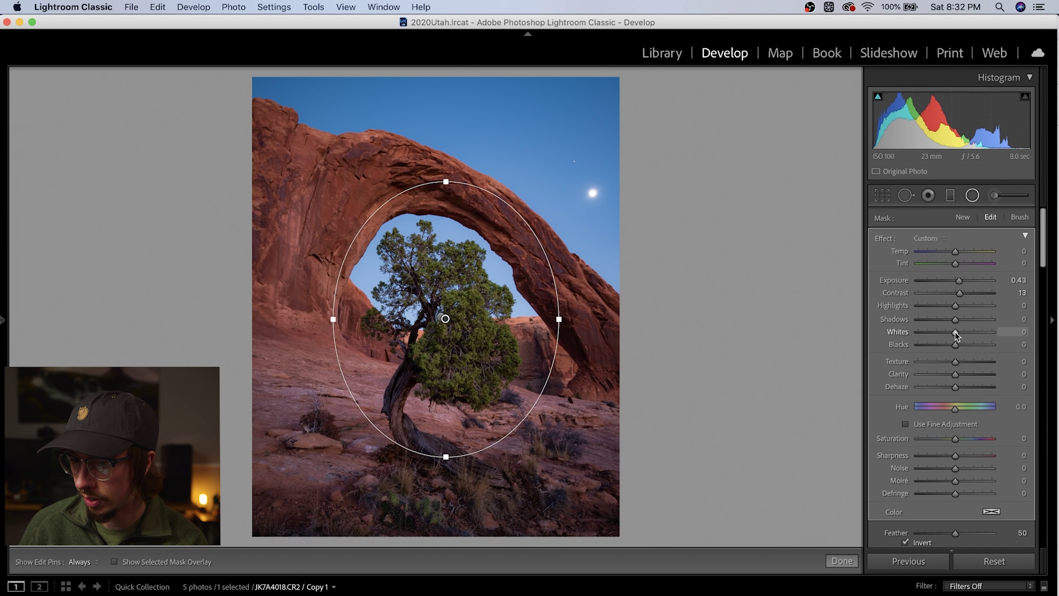
pyautogui.moveTo(983, 331); pyautogui.dragTo(985, 332)
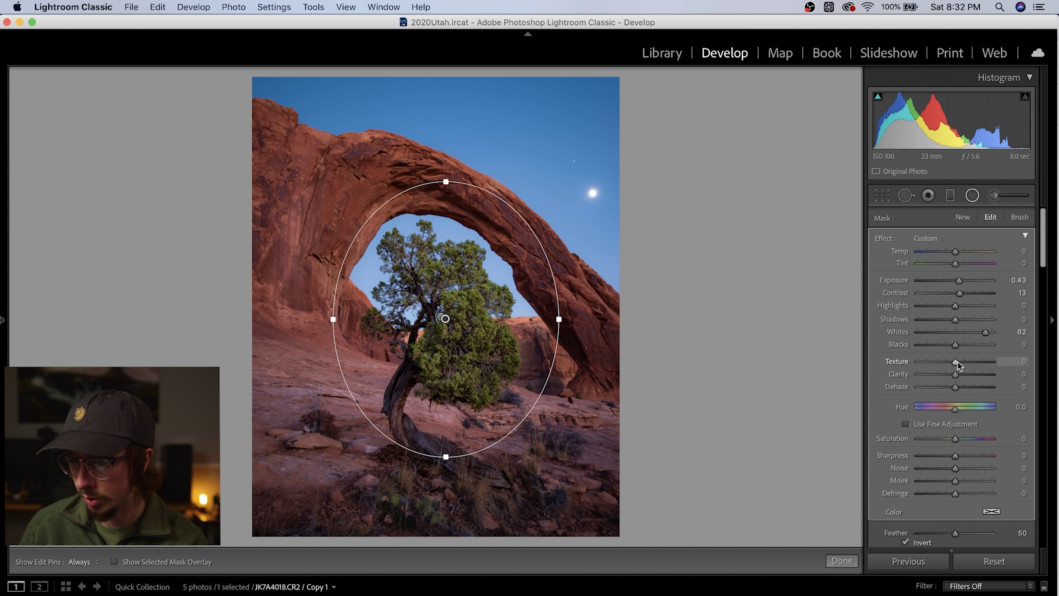
pyautogui.moveTo(956, 364); pyautogui.dragTo(960, 363)
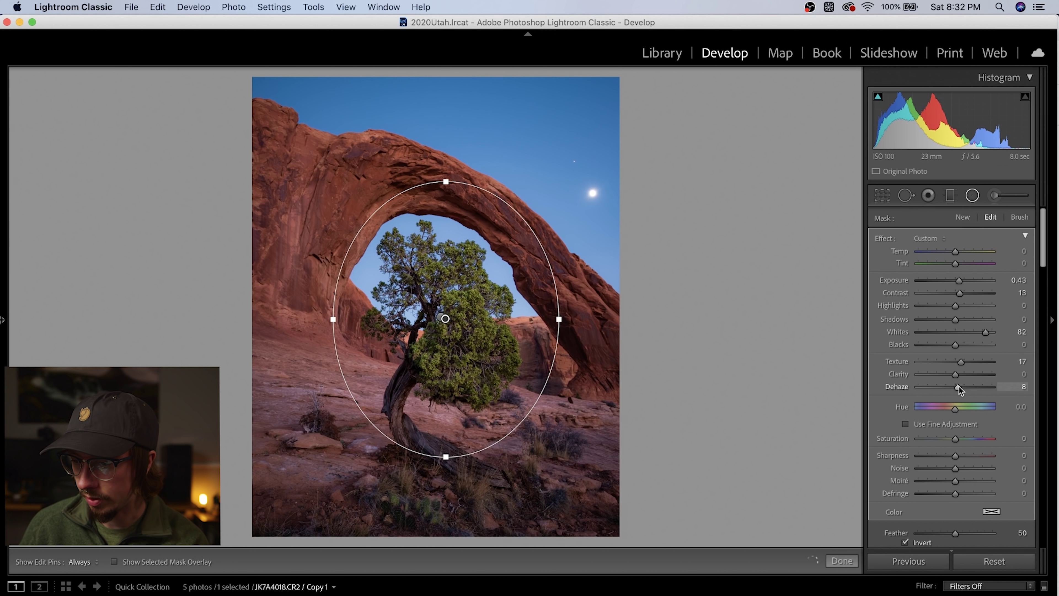
pyautogui.moveTo(959, 385); pyautogui.dragTo(958, 386)
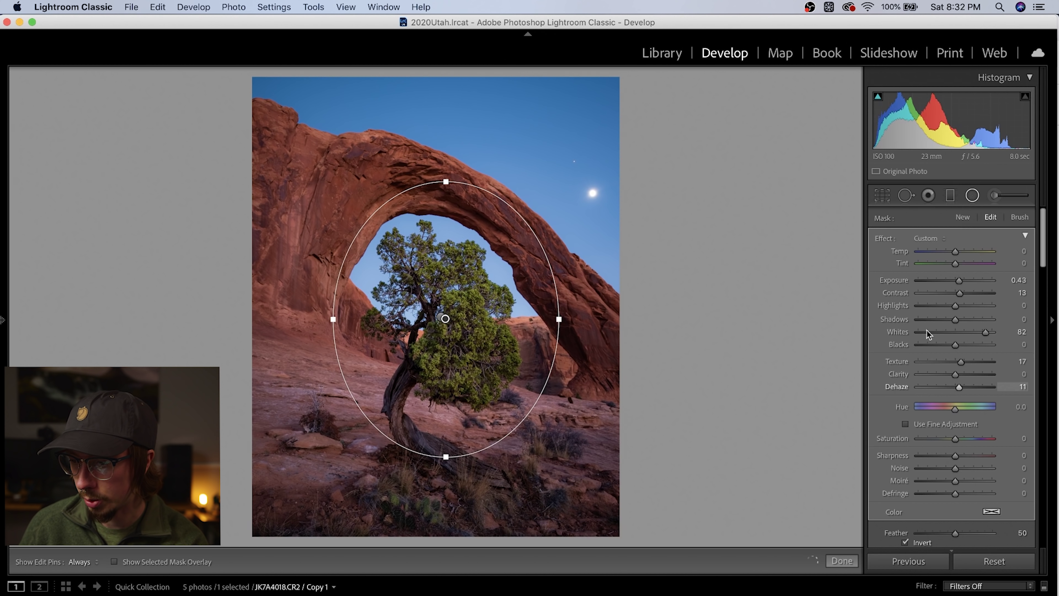
# Zoom in and pan across the brightened tree to inspect its detail up close.
pyautogui.click(457, 315)
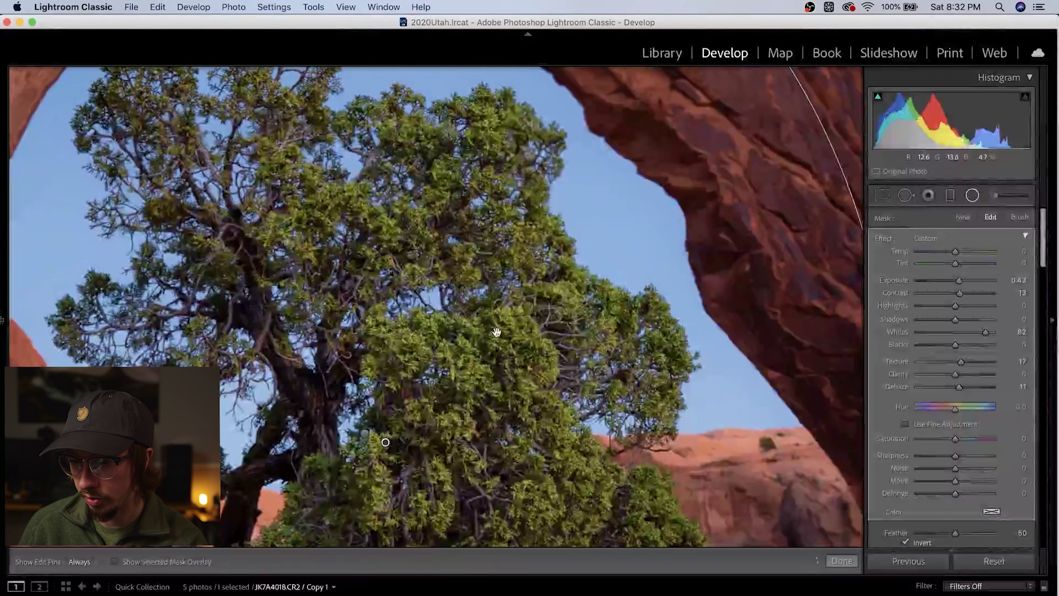
pyautogui.moveTo(476, 335); pyautogui.dragTo(487, 248)
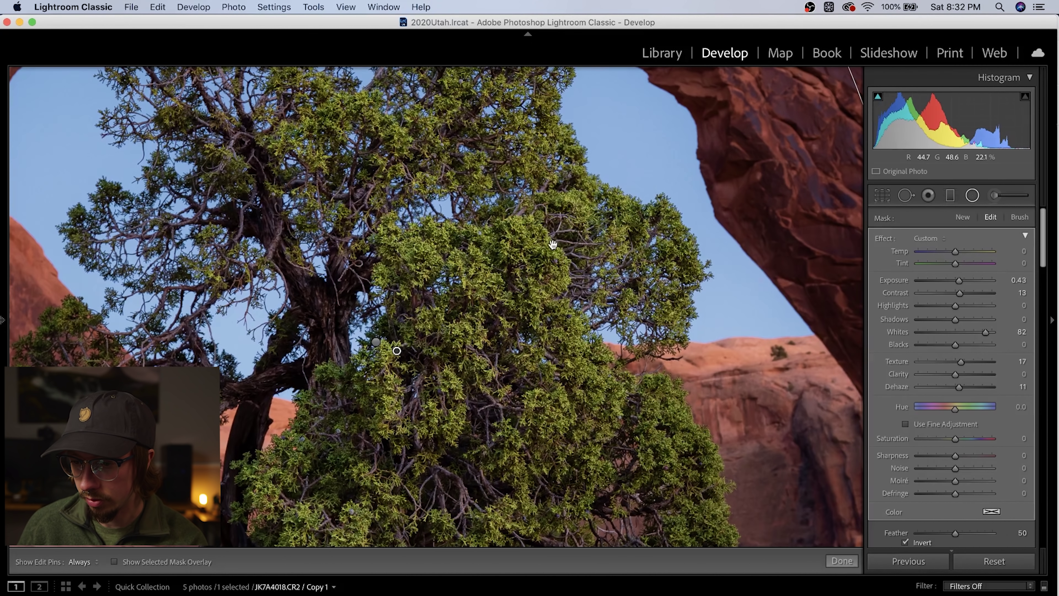
pyautogui.press('z')
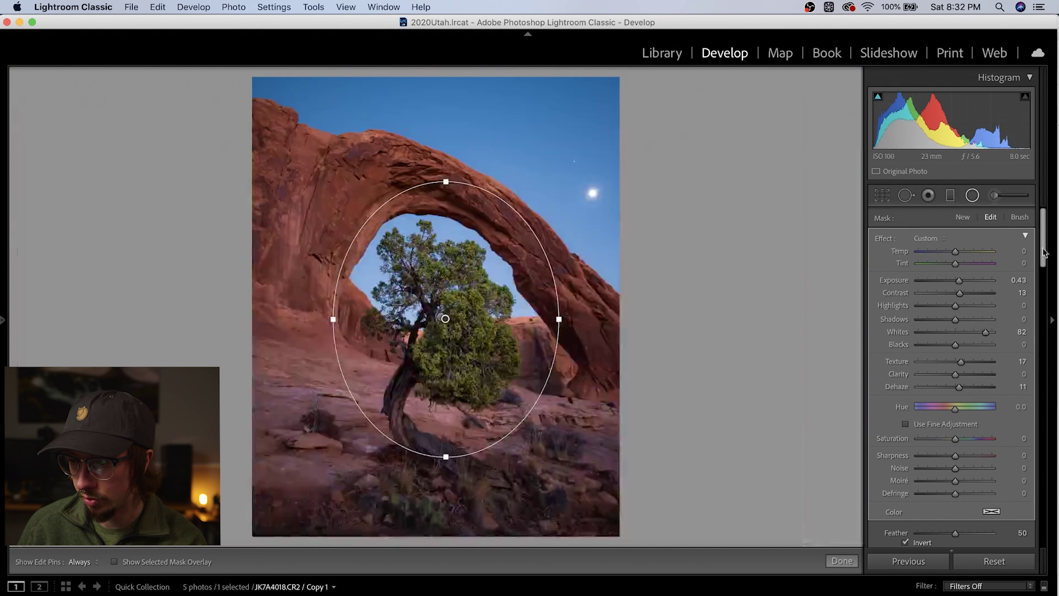
pyautogui.click(973, 196)
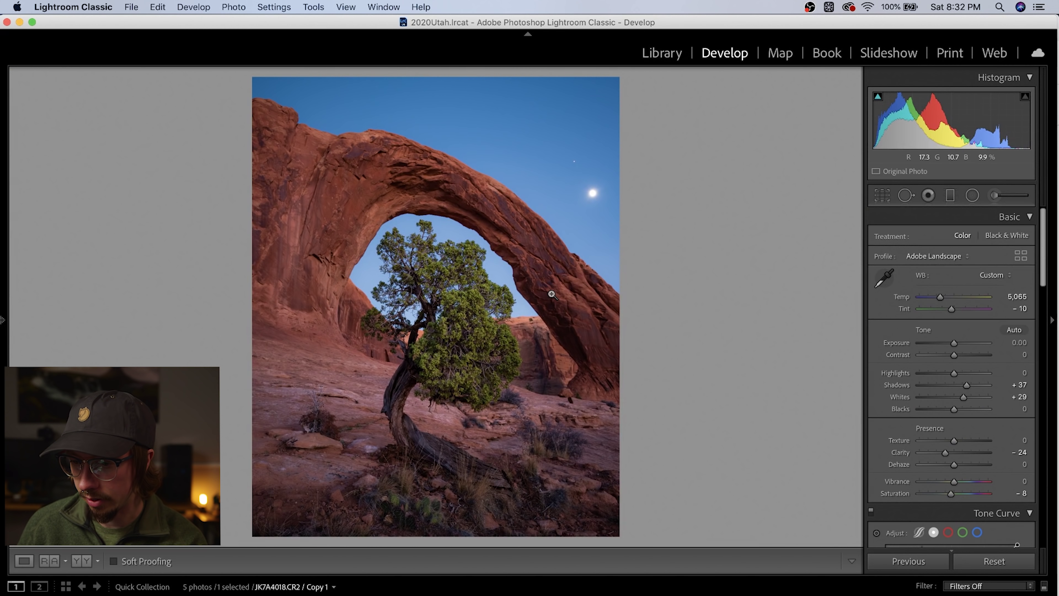
pyautogui.click(499, 320)
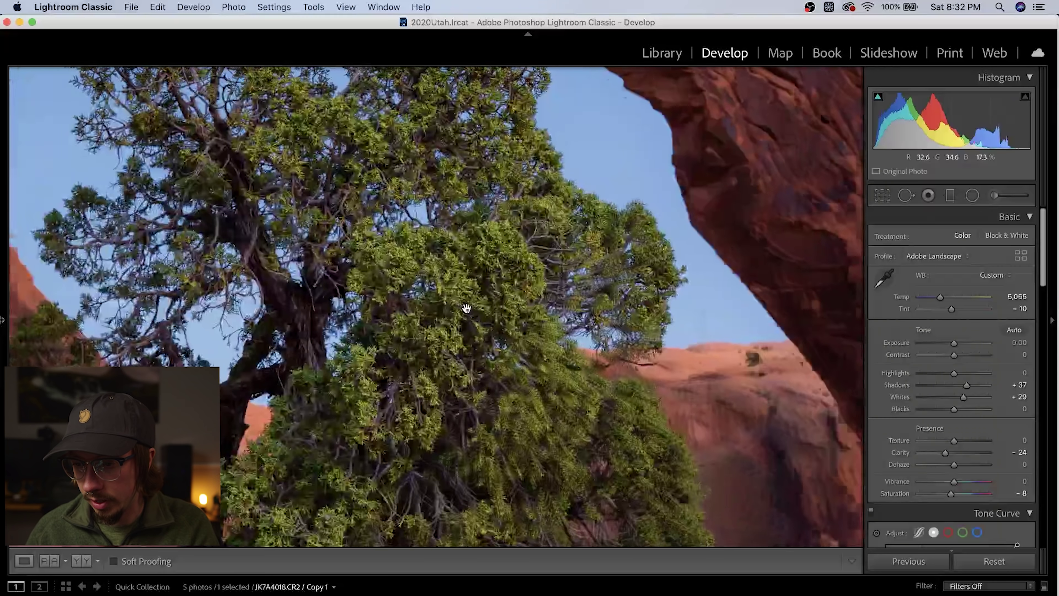
pyautogui.moveTo(454, 265); pyautogui.dragTo(458, 350)
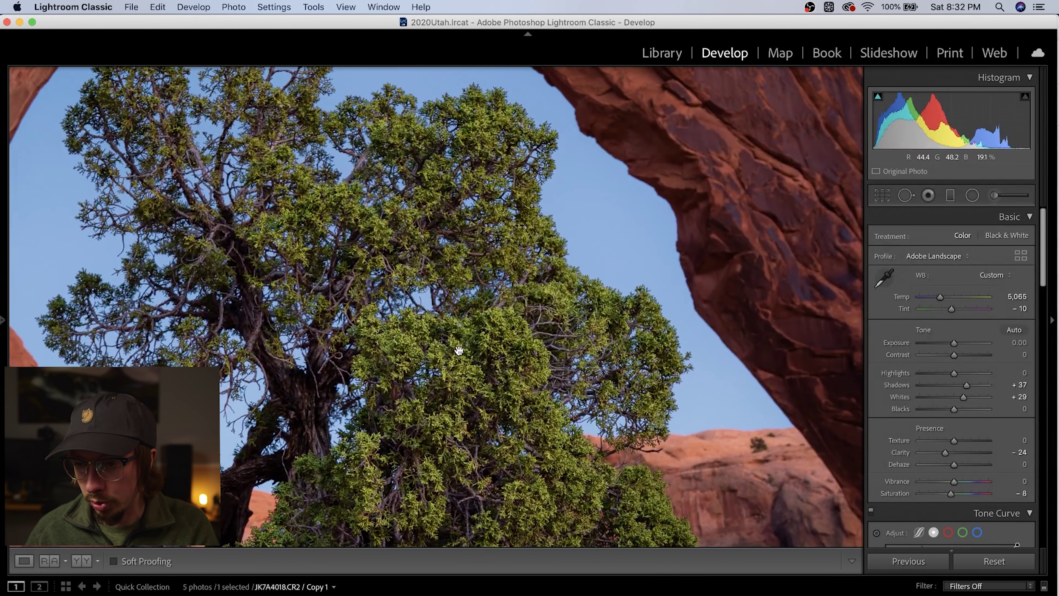
pyautogui.moveTo(515, 372); pyautogui.dragTo(480, 295)
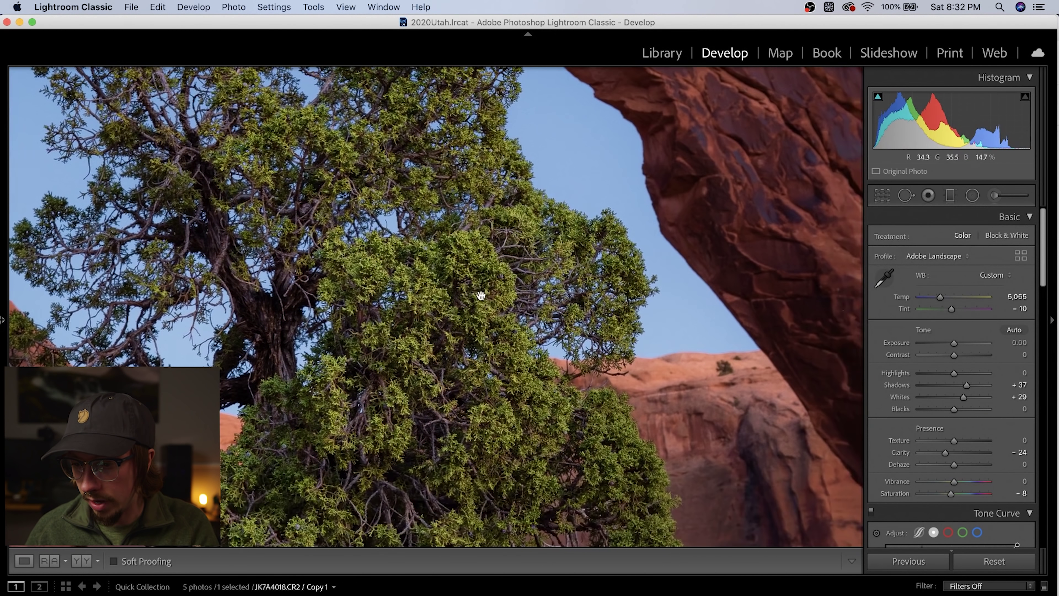
pyautogui.moveTo(498, 399); pyautogui.dragTo(533, 379)
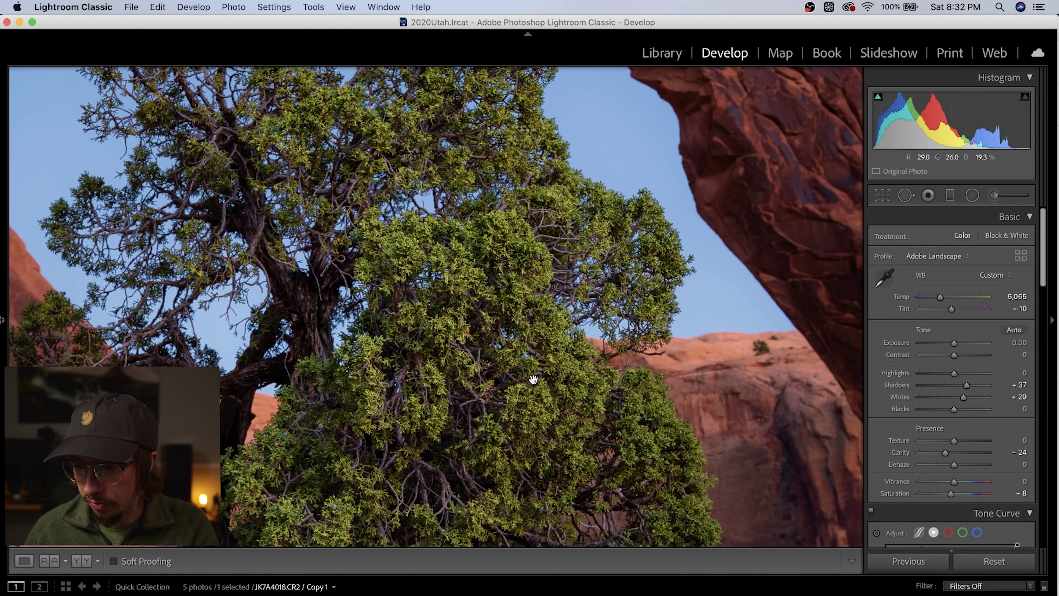
# Reselect the tree's radial filter, compare by deleting and restoring it, then close the tool at full view.
pyautogui.click(971, 195)
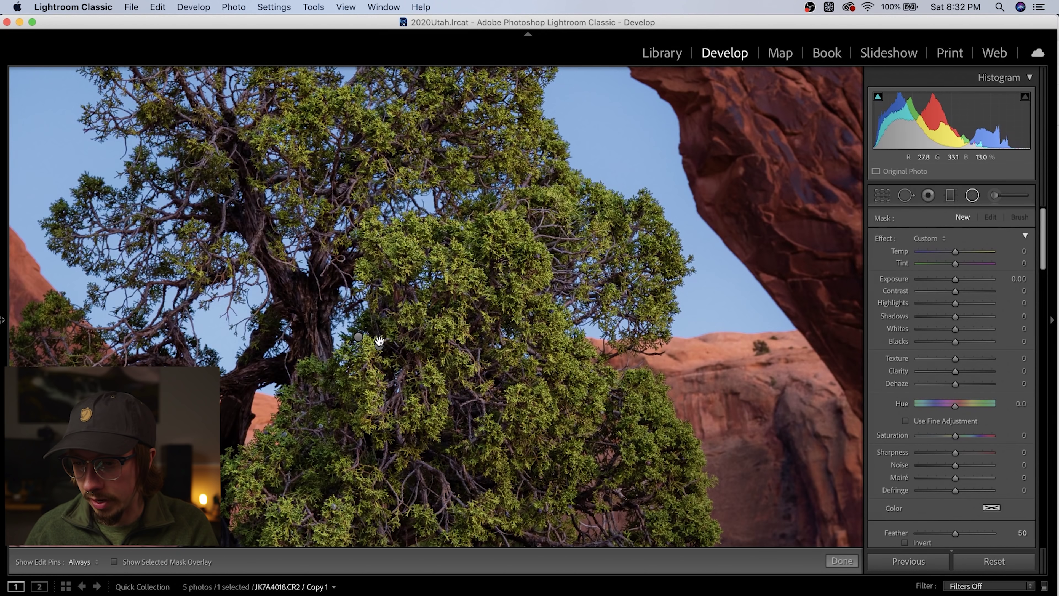
pyautogui.click(359, 336)
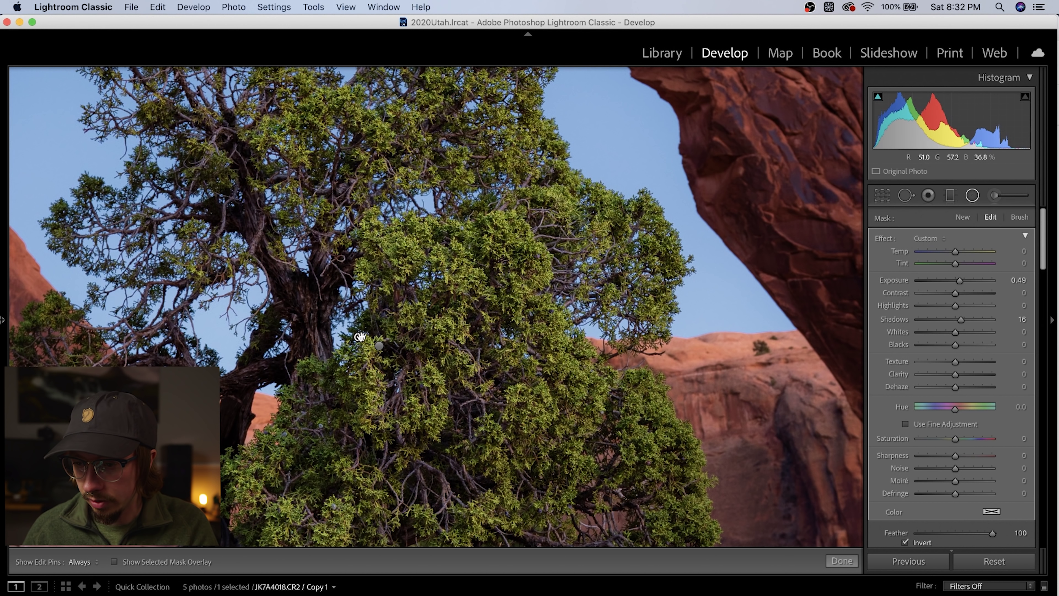
pyautogui.moveTo(360, 336)
pyautogui.click(379, 345)
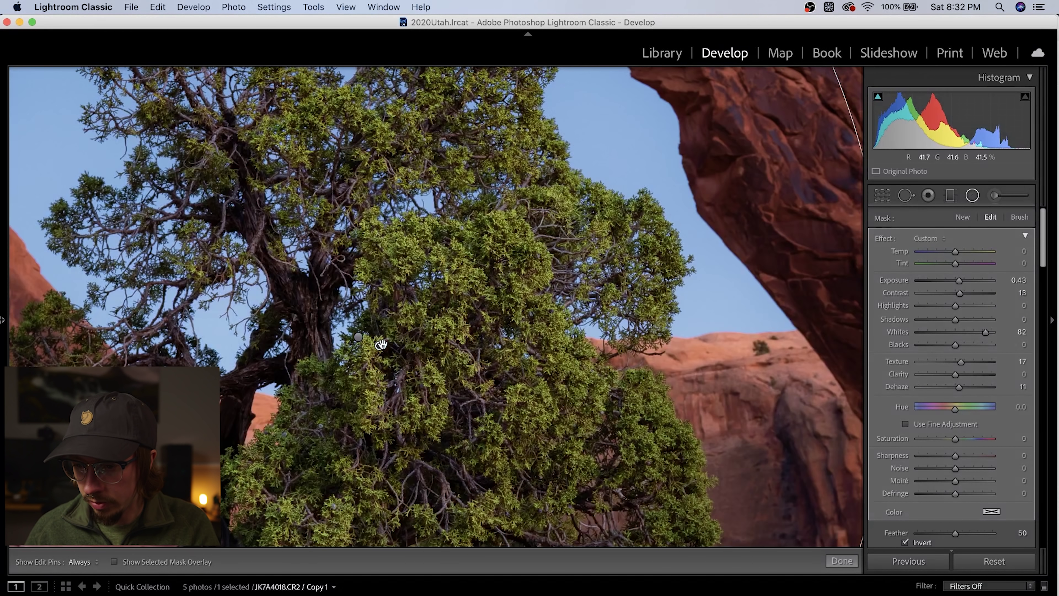
pyautogui.press('Delete')
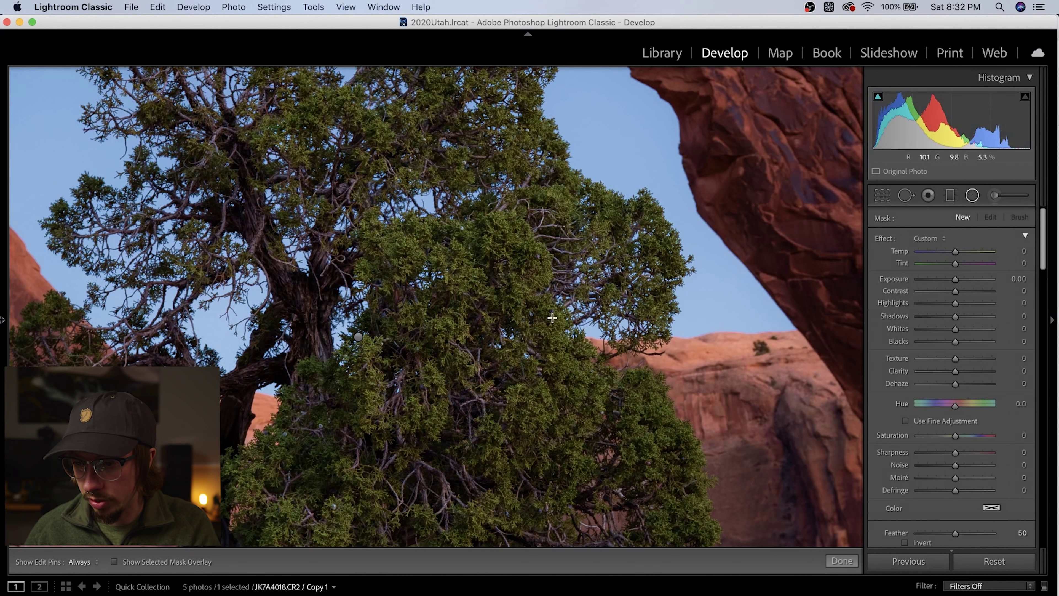
pyautogui.press('super+z')
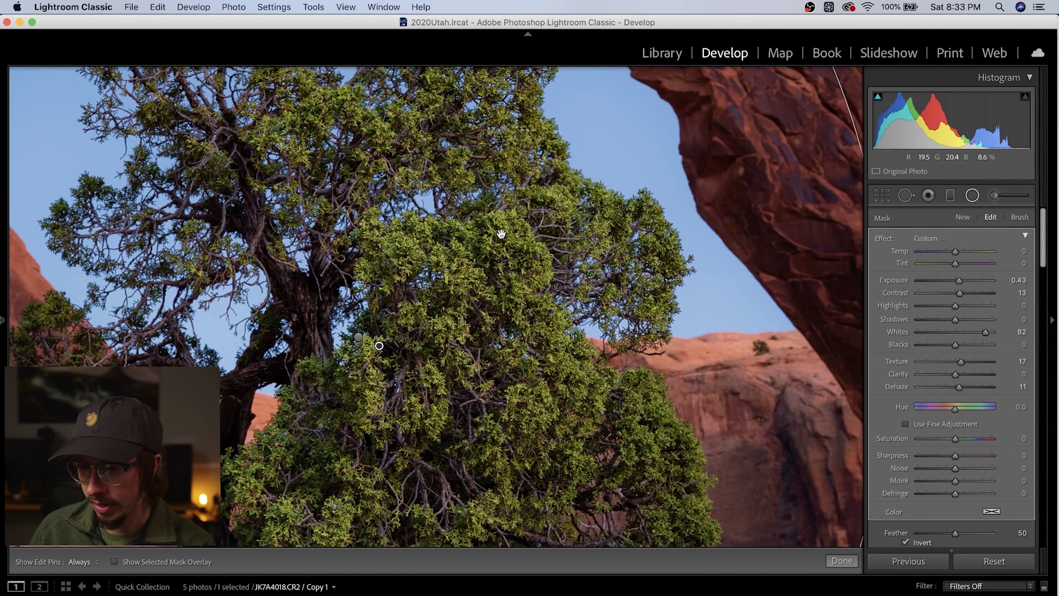
pyautogui.click(535, 249)
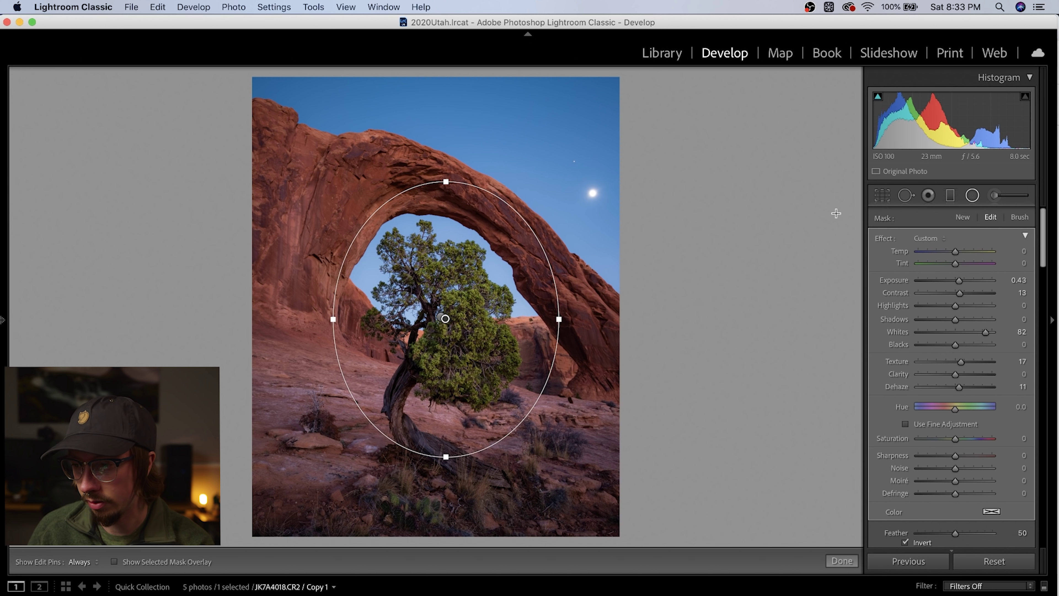
pyautogui.click(972, 195)
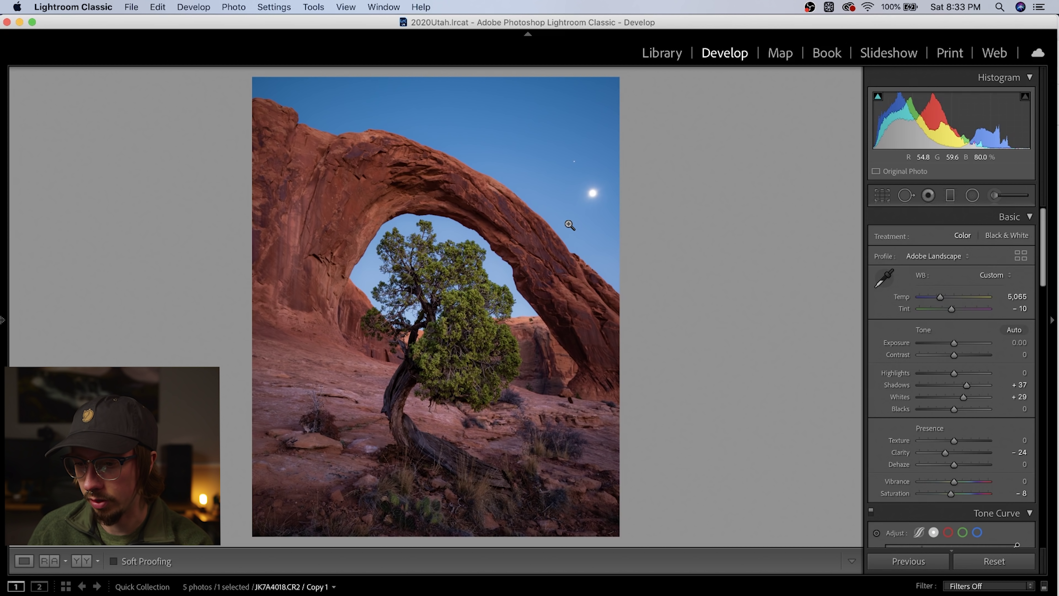